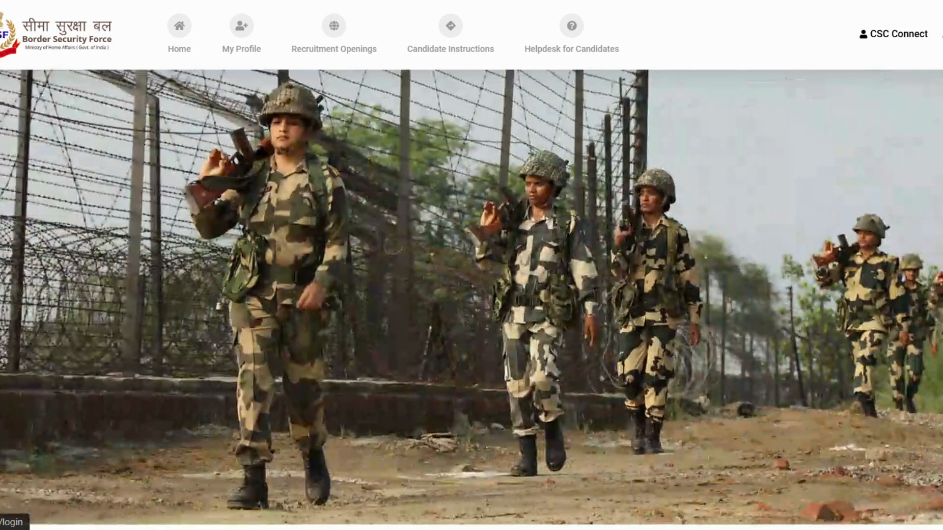
- Open the new candidate registration form and go through its name, mobile number and e-mail fields
click(646, 257)
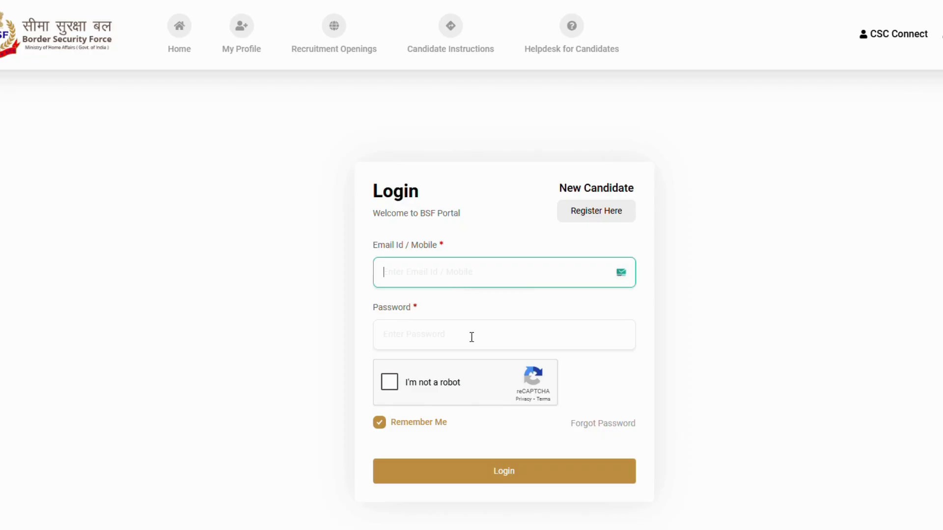
click(603, 218)
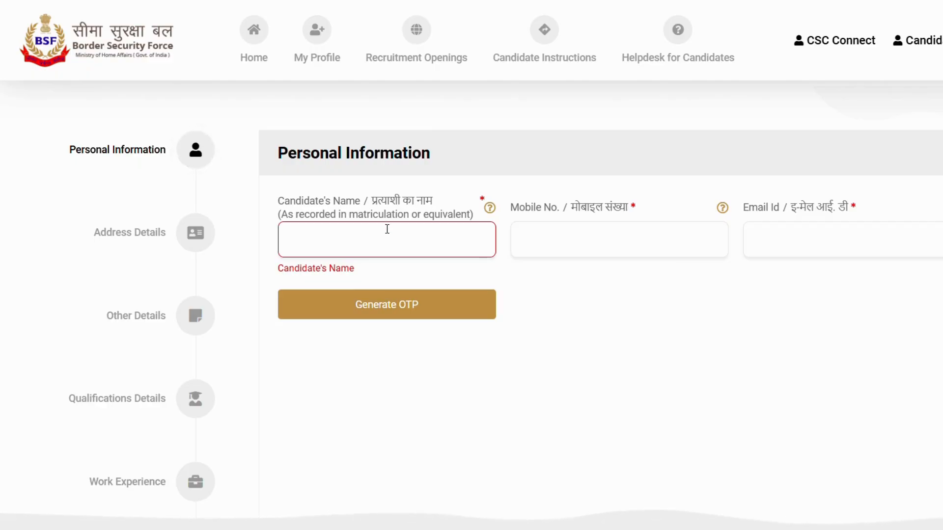
click(345, 246)
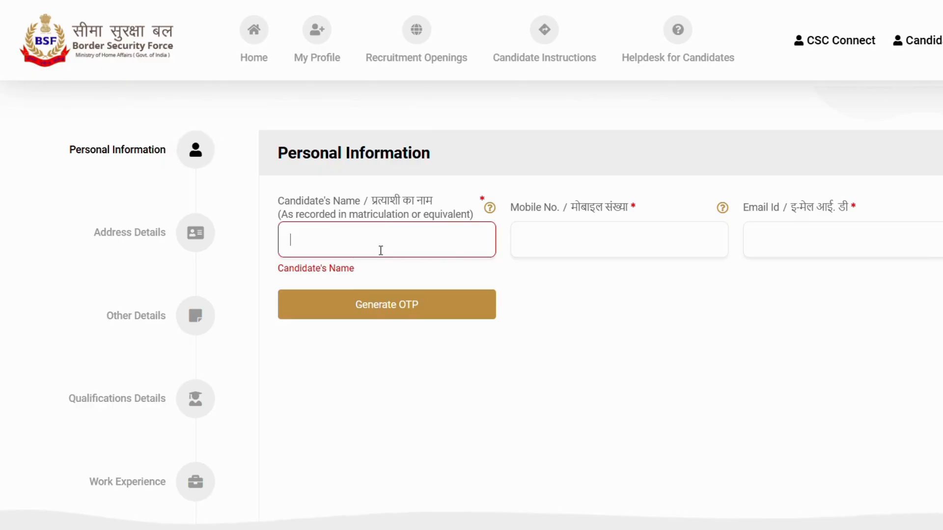
click(601, 242)
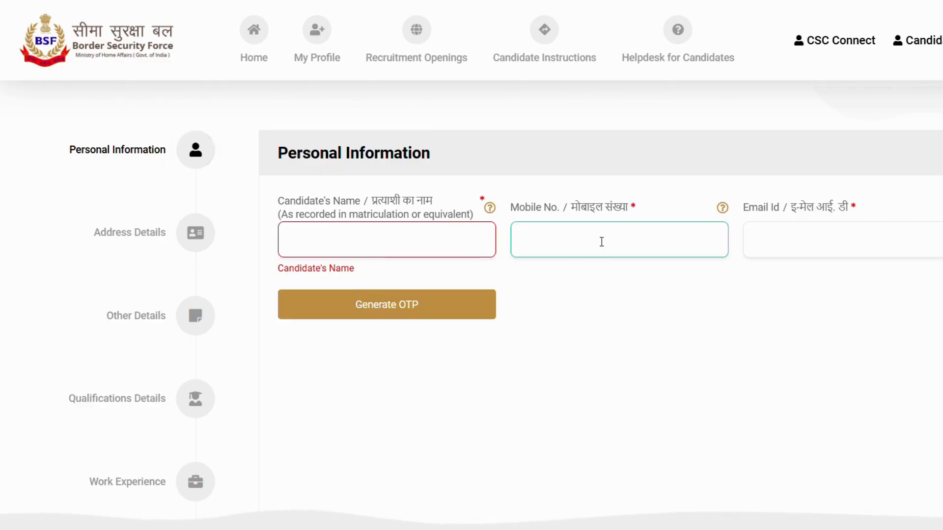
click(842, 245)
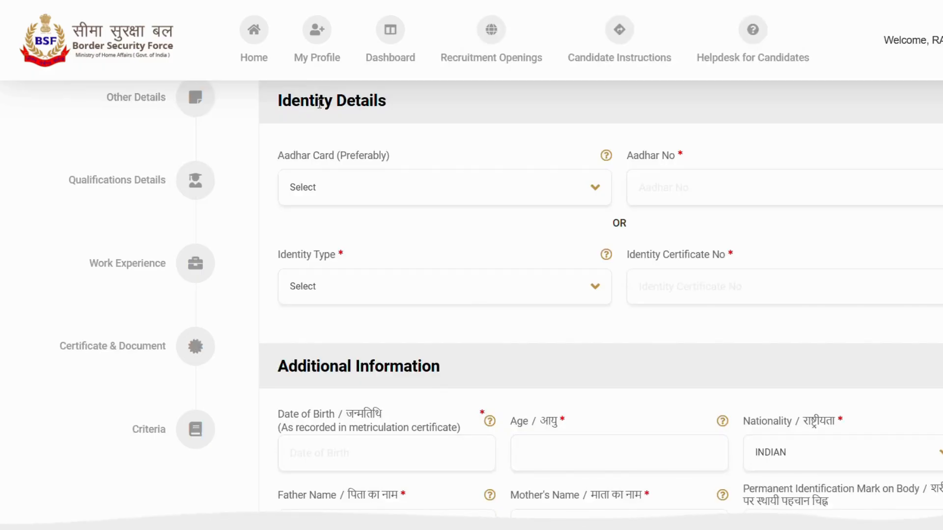
- In Identity Details, choose Aadhar Card as the preferred card and Aadhar as the identity type
drag(319, 103, 421, 107)
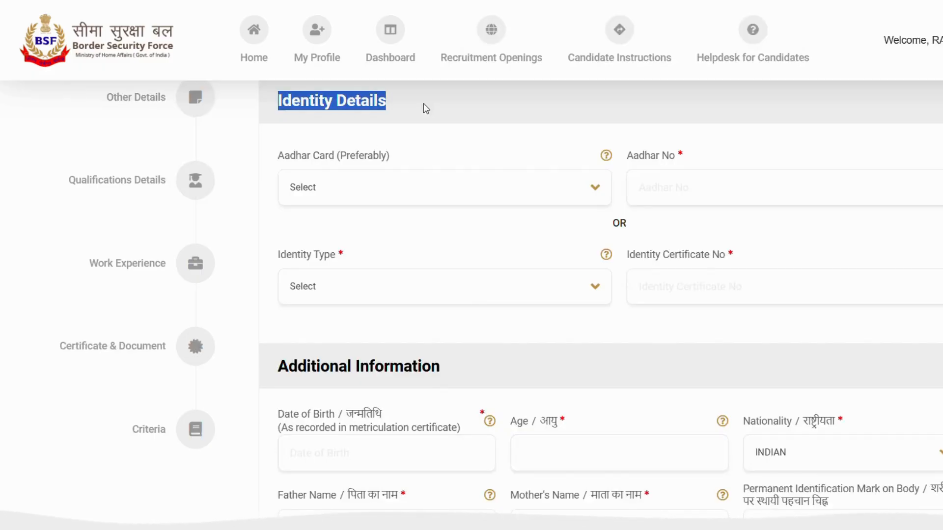
click(397, 189)
click(338, 278)
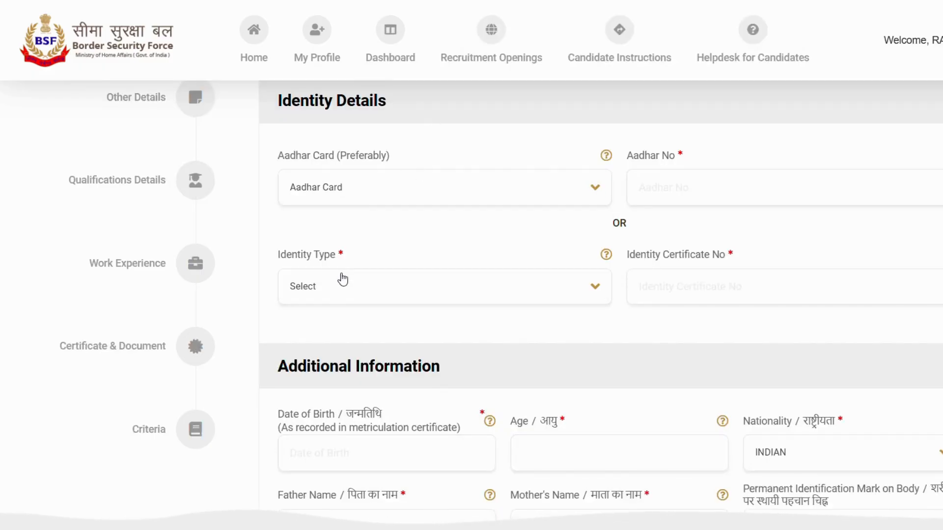
click(696, 191)
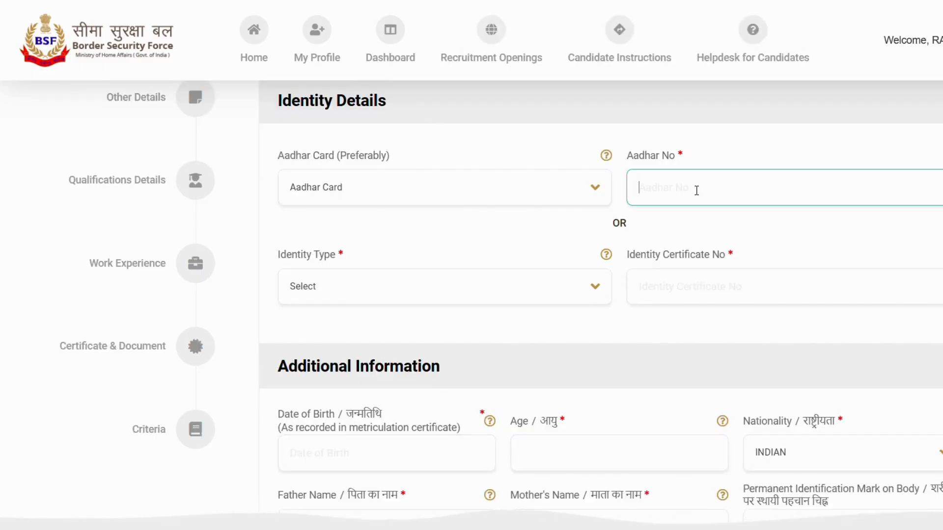
click(337, 286)
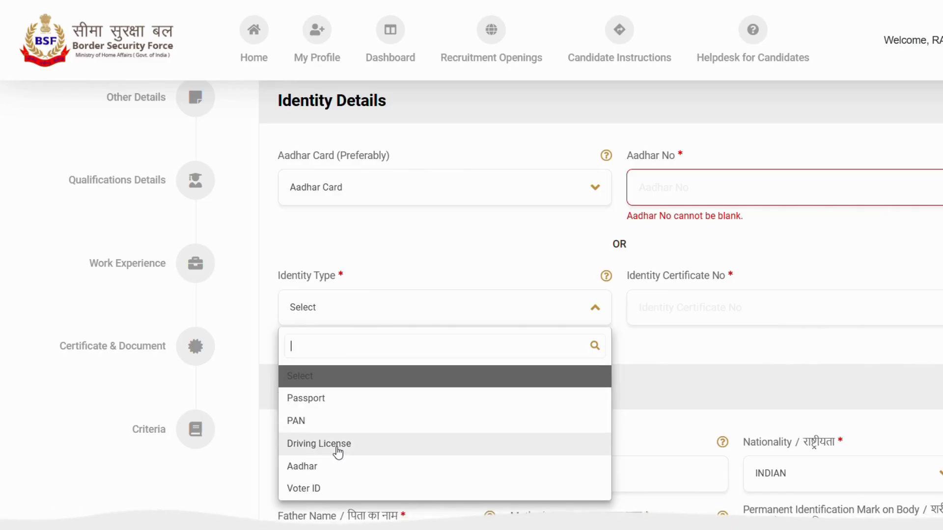
click(331, 475)
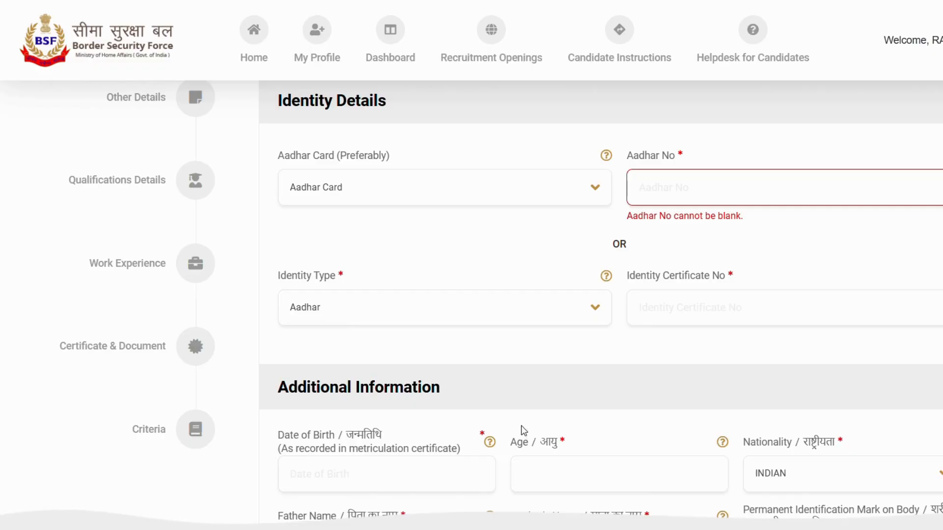
click(677, 308)
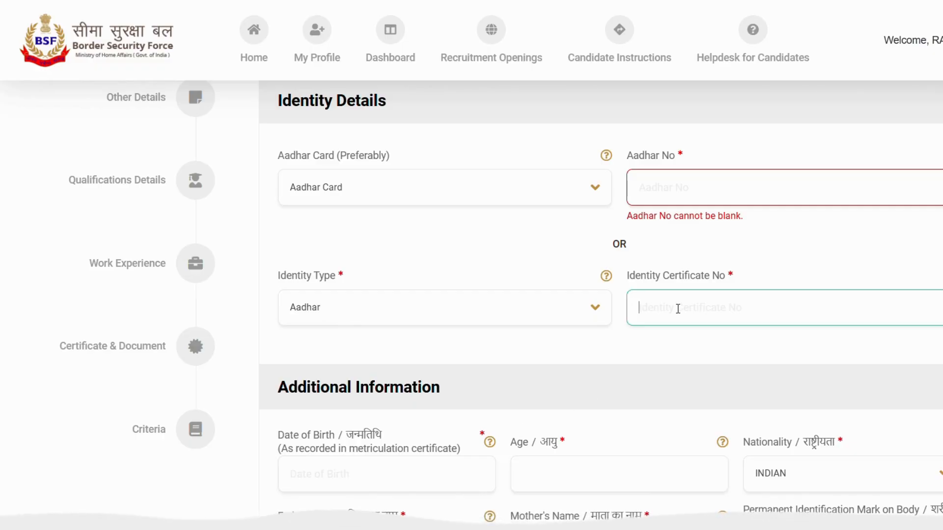
- Go through the birth date, age, nationality and parents' name fields, and enter MOLE ON FACE as the permanent identification mark
scroll(677, 307, down, 2)
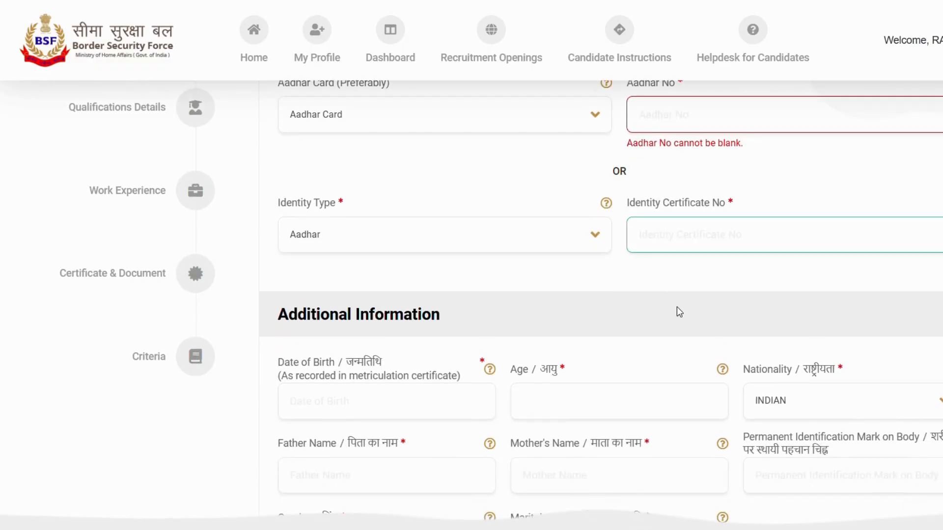
scroll(679, 312, down, 4)
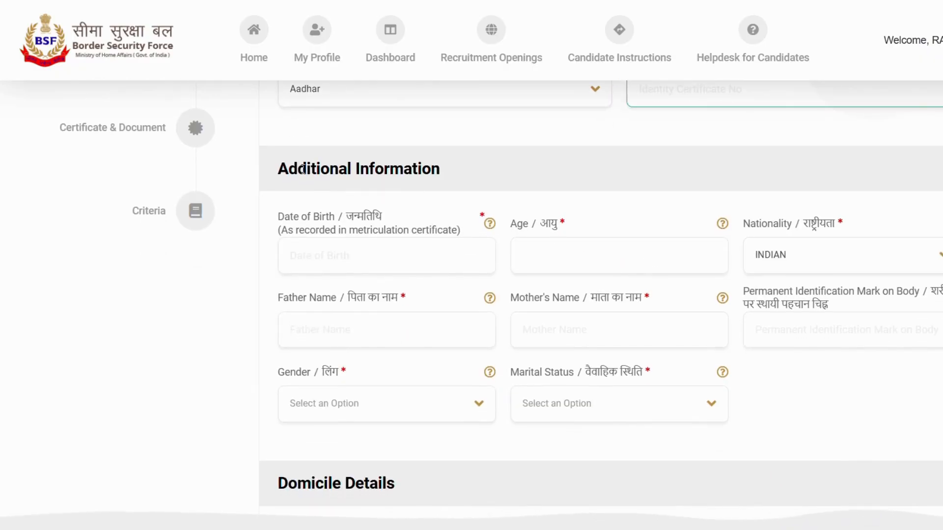
scroll(401, 169, down, 2)
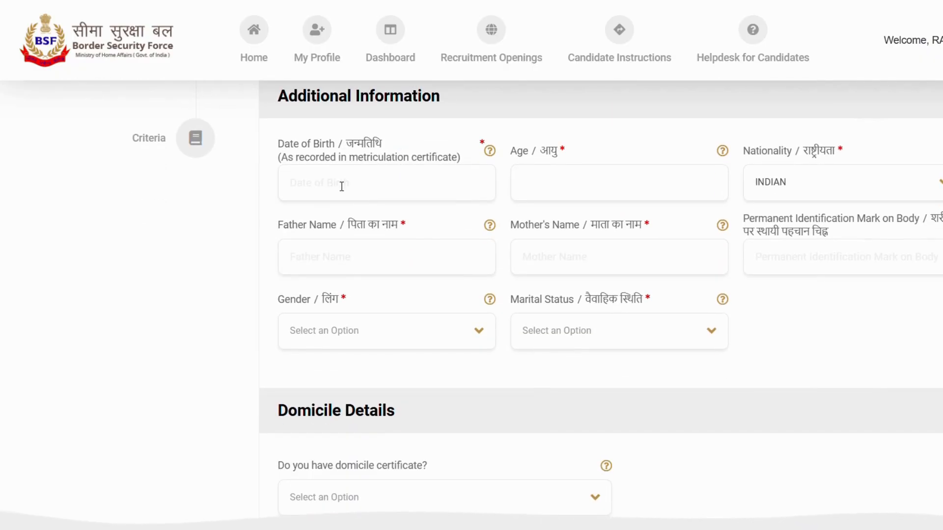
click(320, 169)
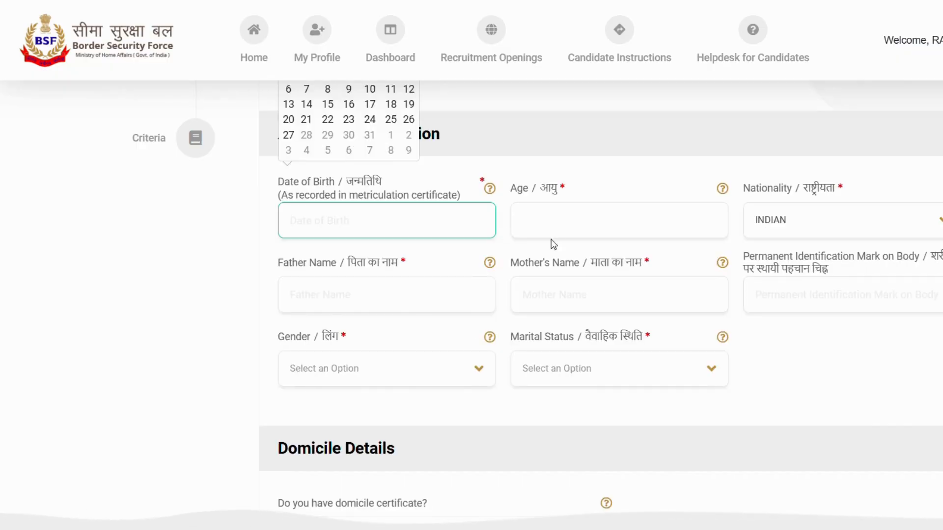
click(568, 222)
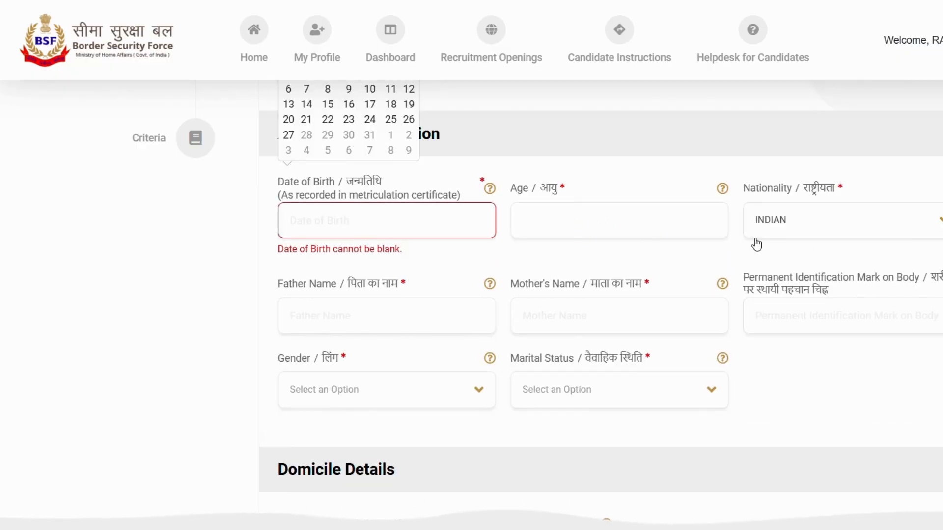
double_click(769, 189)
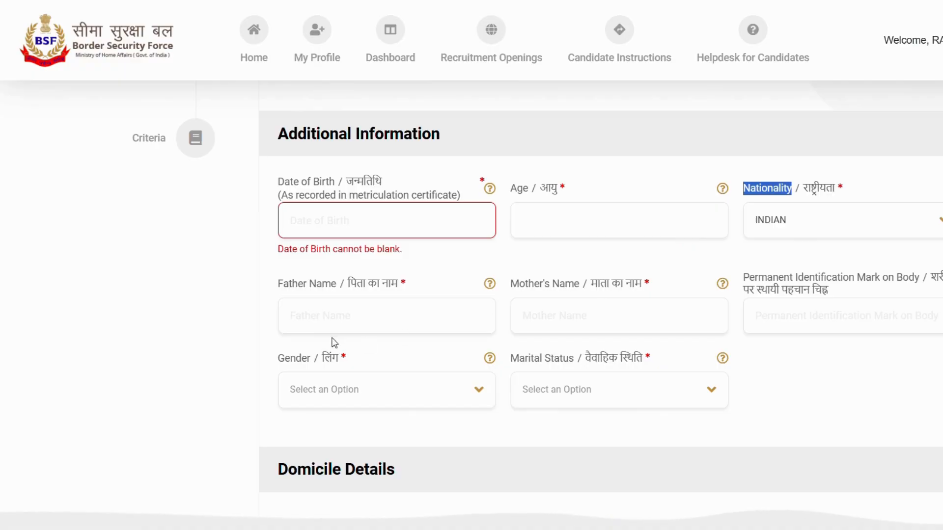
click(337, 314)
click(590, 325)
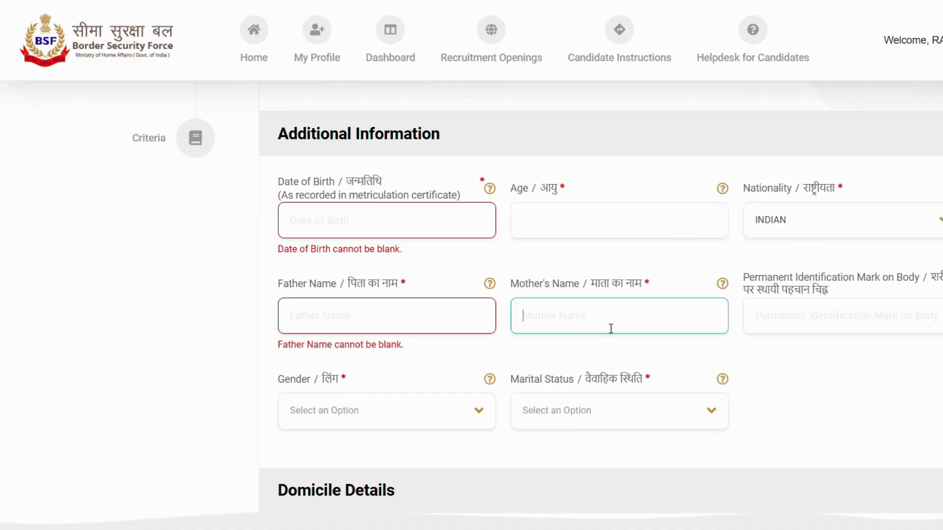
scroll(775, 350, down, 3)
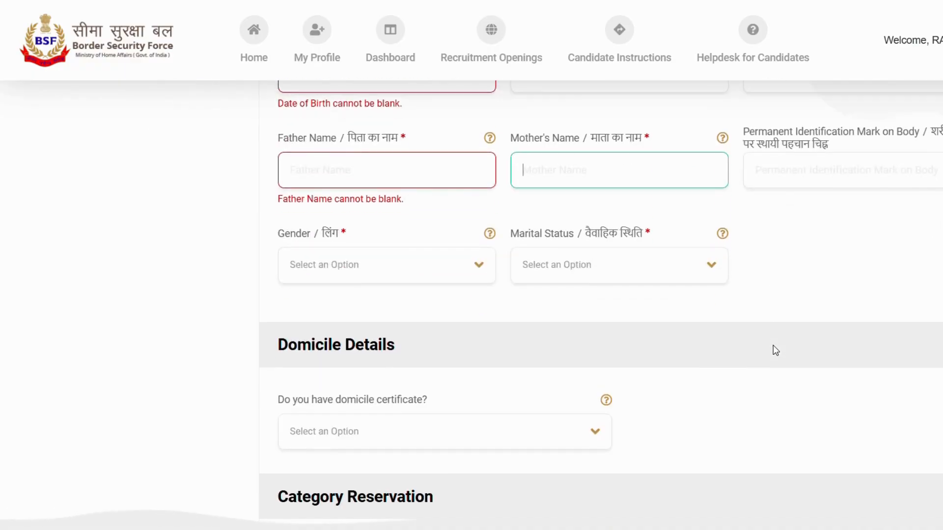
click(811, 176)
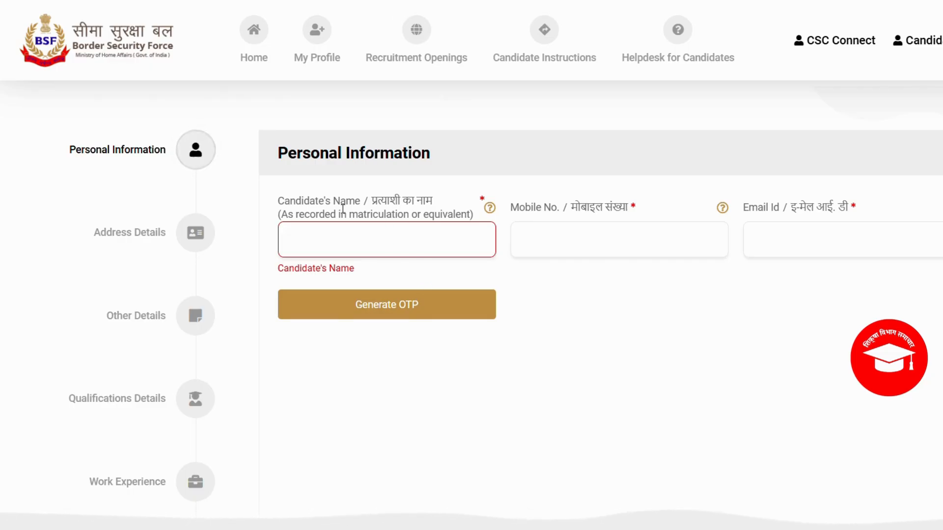
- Examine the required candidate's name, mobile number and e-mail fields under Personal Information
click(345, 246)
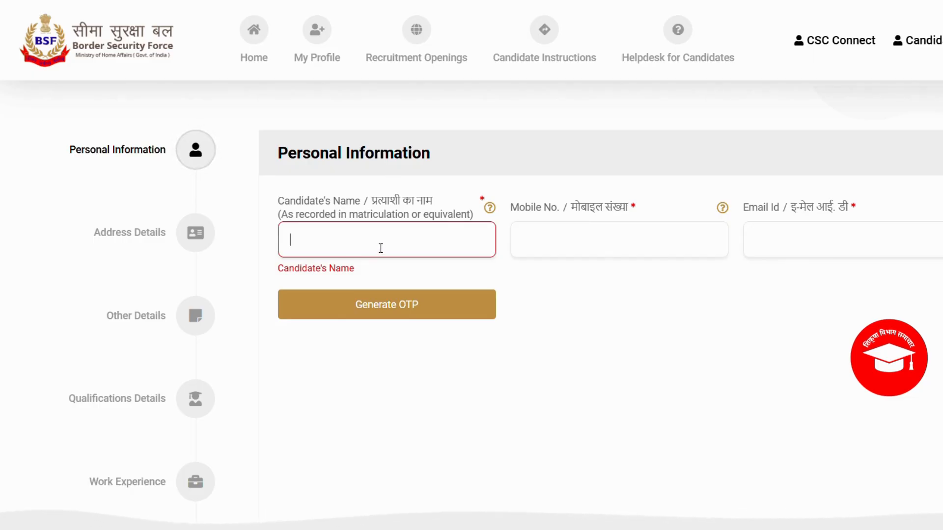
click(600, 241)
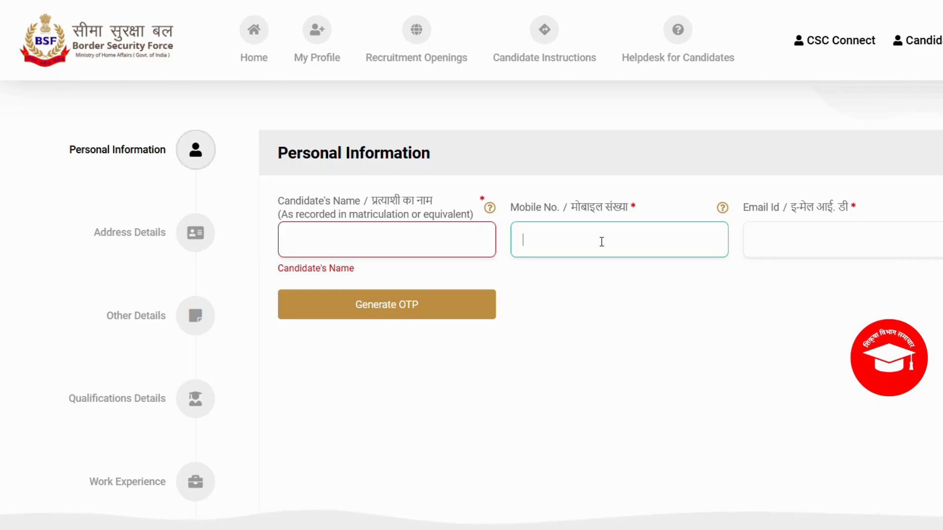
click(852, 240)
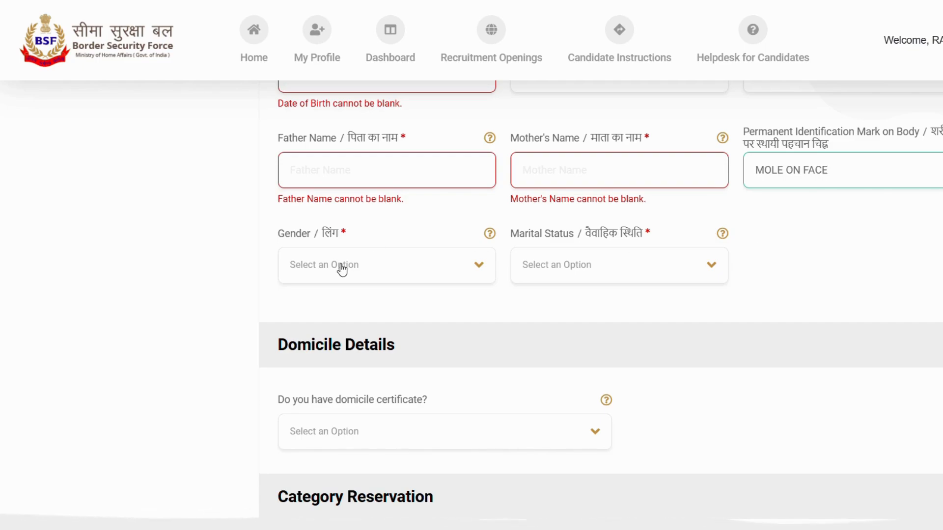
- Examine the options offered for gender and marital status in Additional Information
click(360, 266)
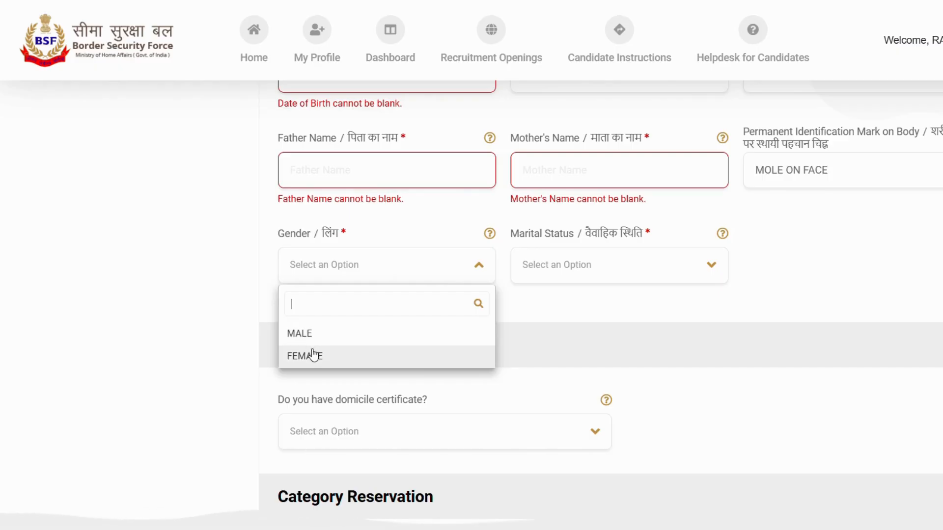
click(596, 306)
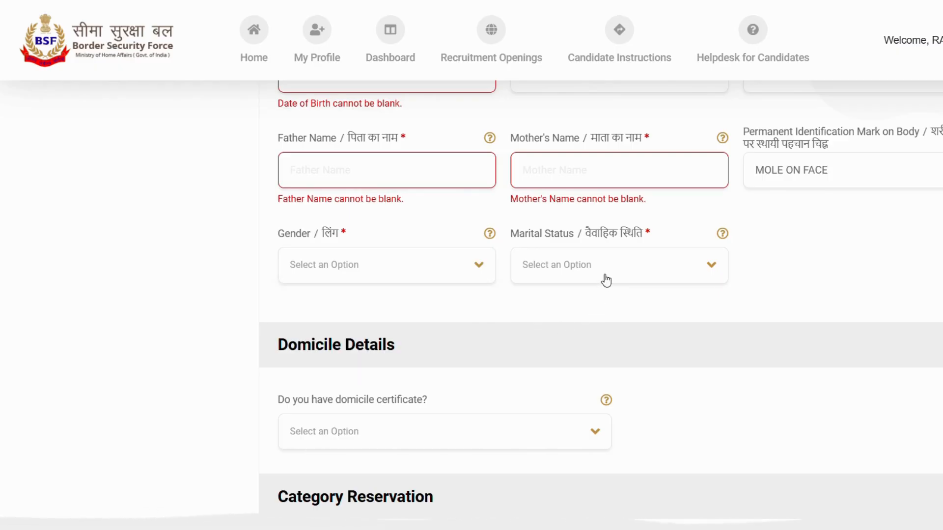
click(606, 280)
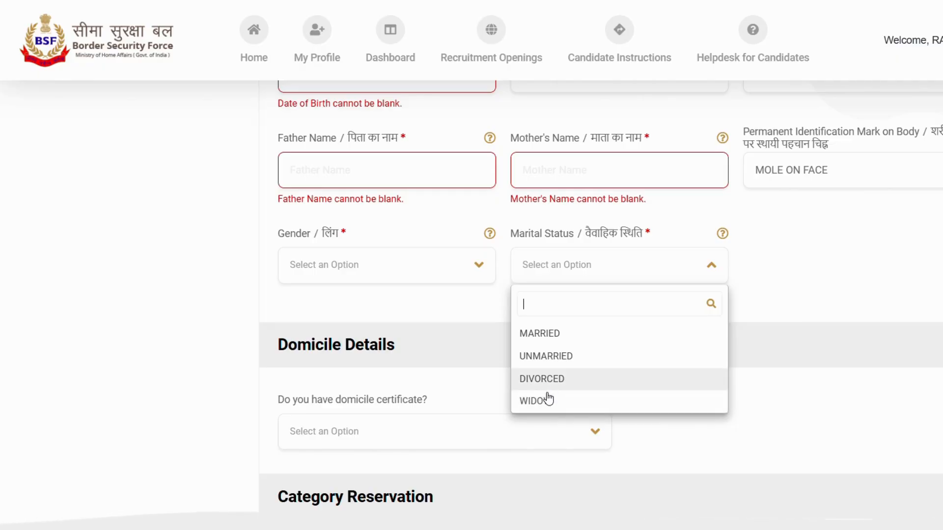
click(782, 297)
- In Domicile Details, answer Yes to having a domicile certificate
scroll(776, 293, down, 4)
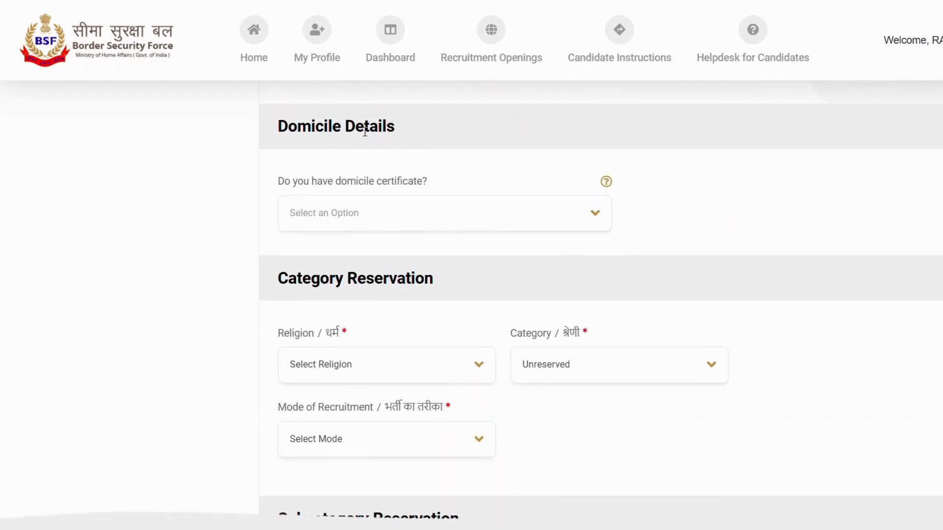
double_click(365, 132)
click(425, 136)
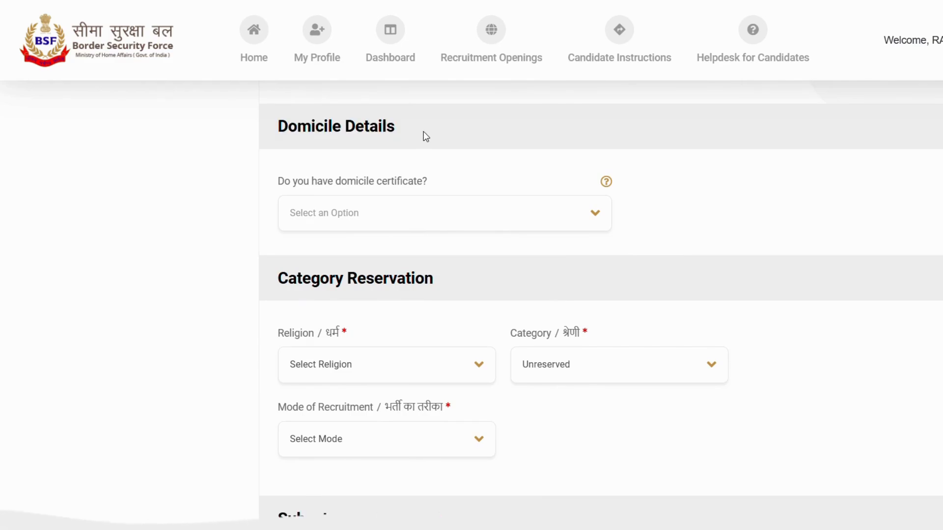
click(430, 215)
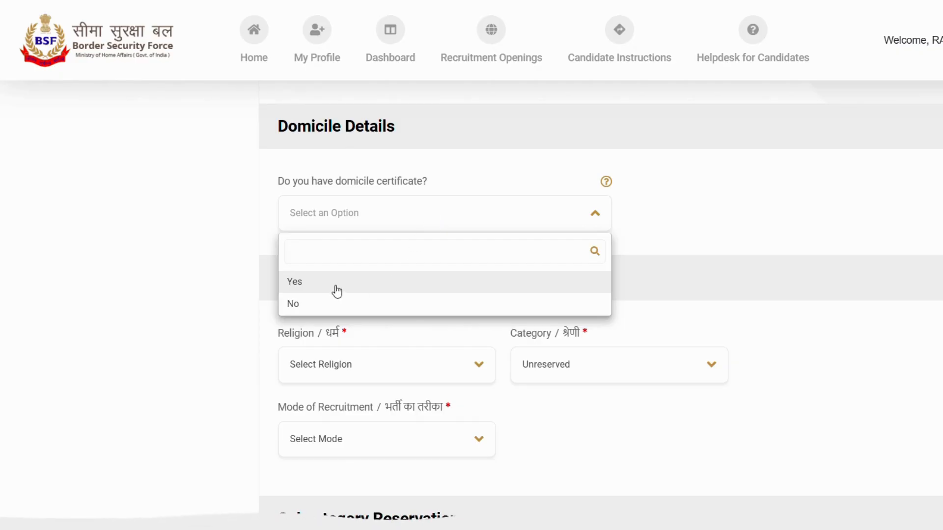
click(312, 286)
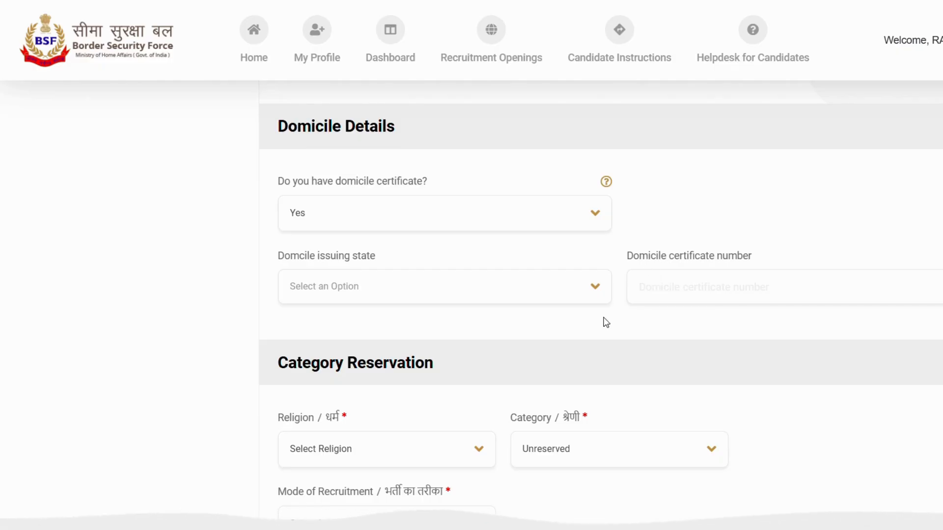
- Examine the choices offered for religion, category and mode of recruitment in Category Reservation, and the subcategory questions below
scroll(604, 320, down, 4)
click(378, 237)
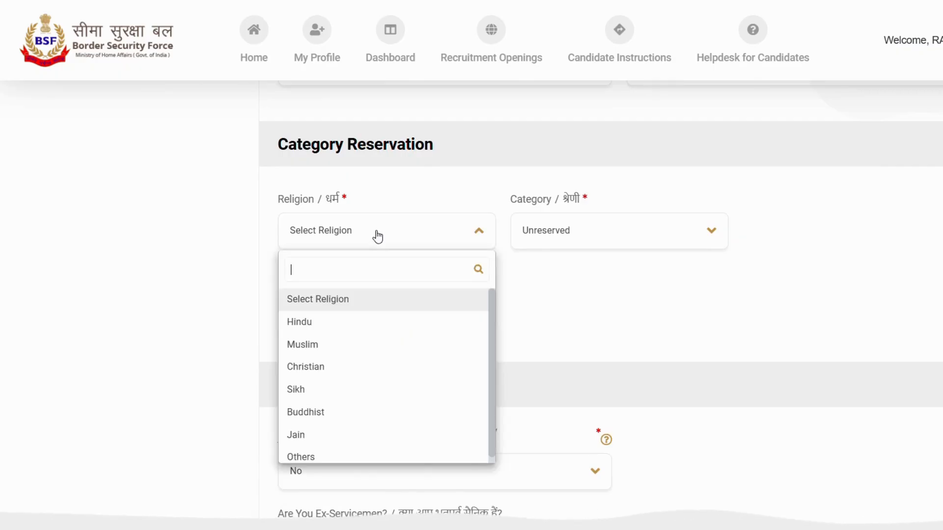
click(587, 259)
click(591, 237)
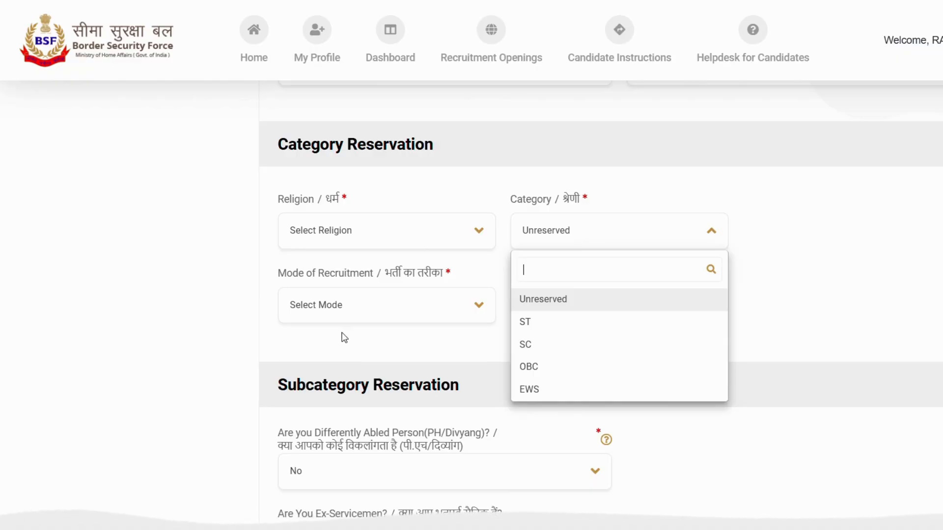
scroll(422, 281, down, 2)
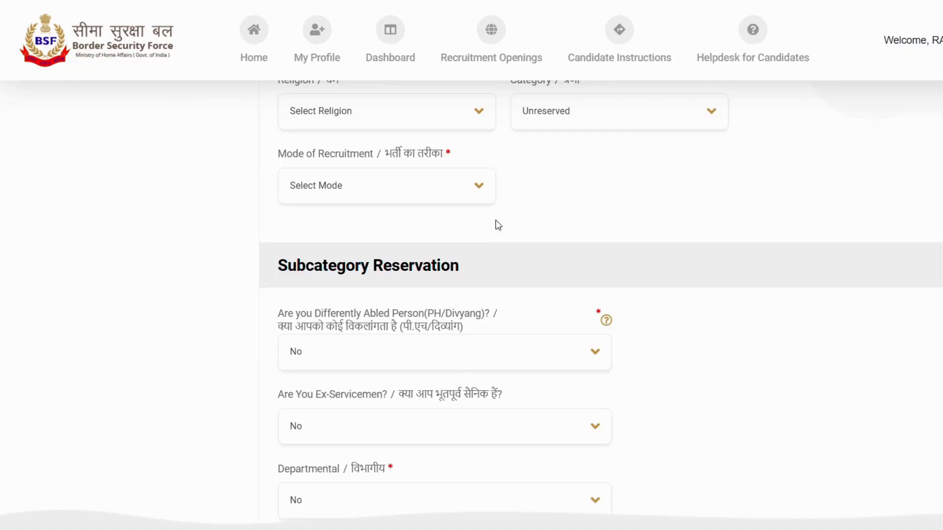
click(405, 199)
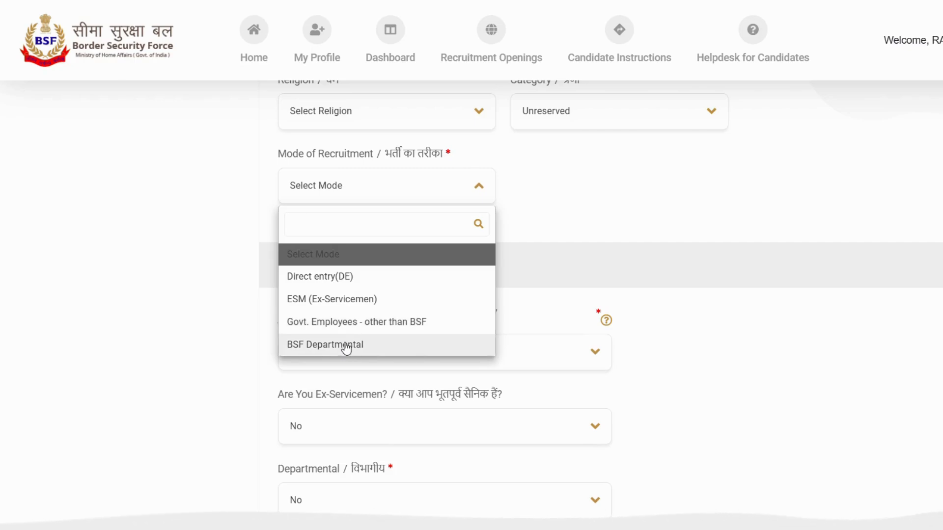
scroll(540, 314, down, 3)
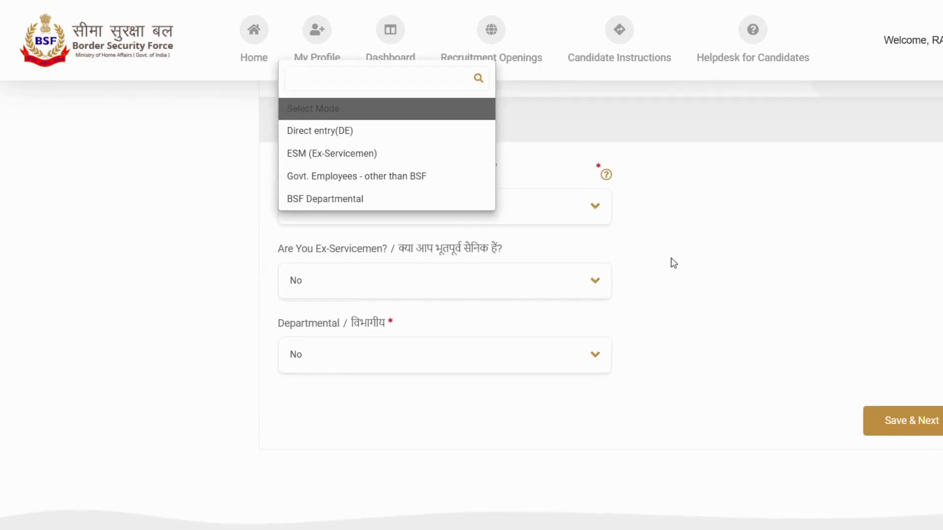
- Answer No to the differently abled, ex-servicemen and departmental questions in Subcategory Reservation, and save the personal details
scroll(630, 273, up, 1)
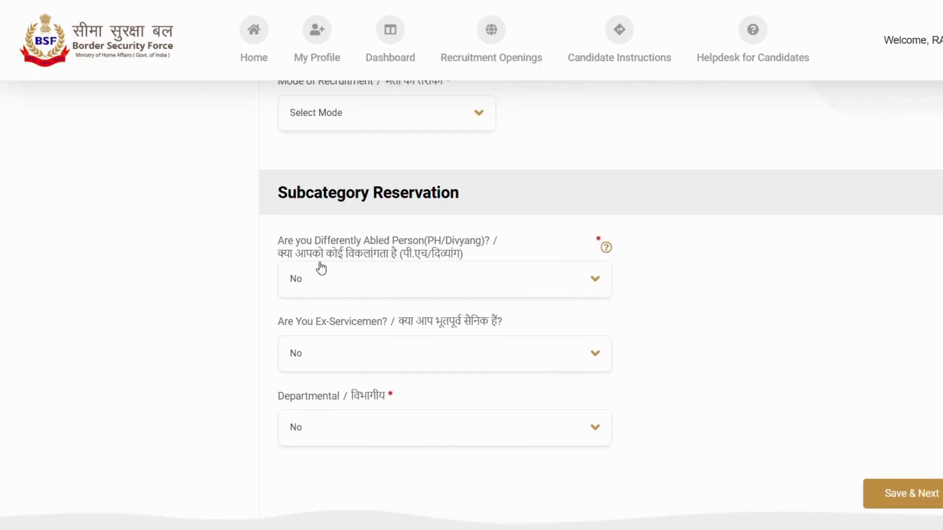
click(480, 285)
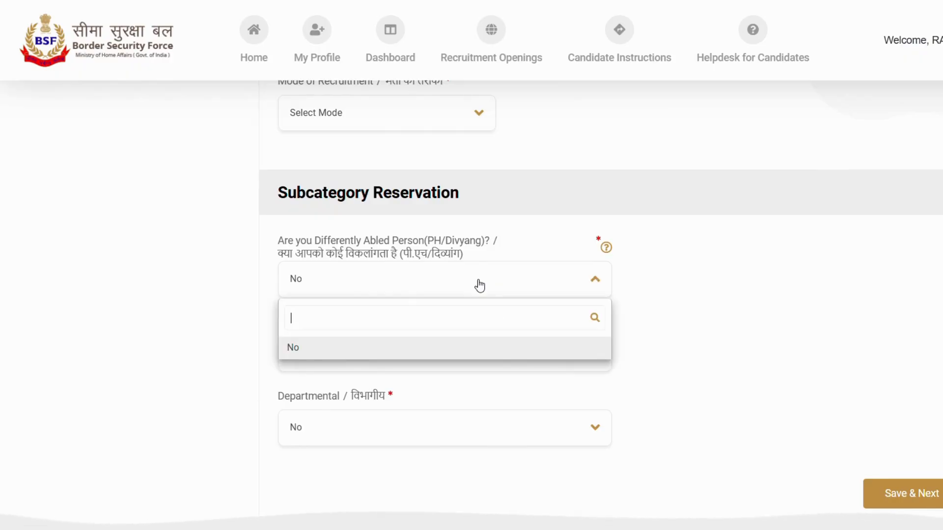
click(295, 350)
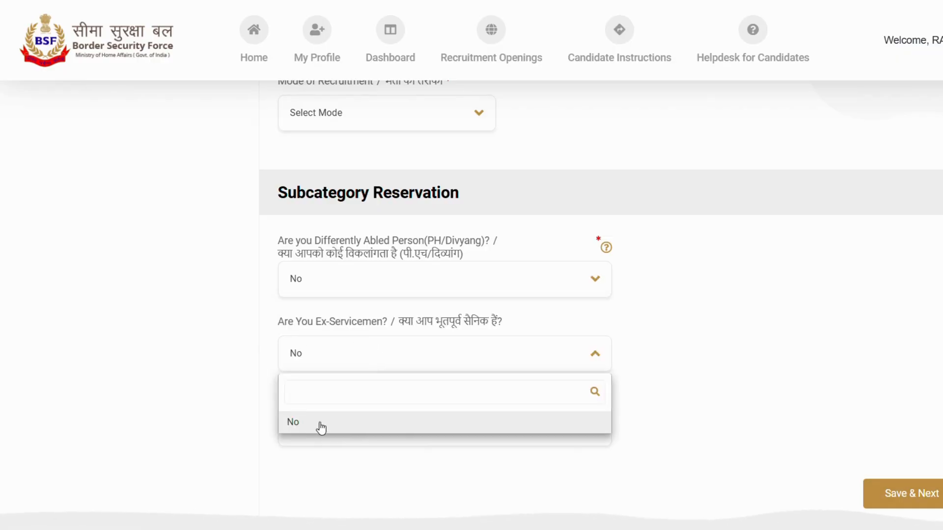
click(321, 426)
scroll(343, 422, down, 3)
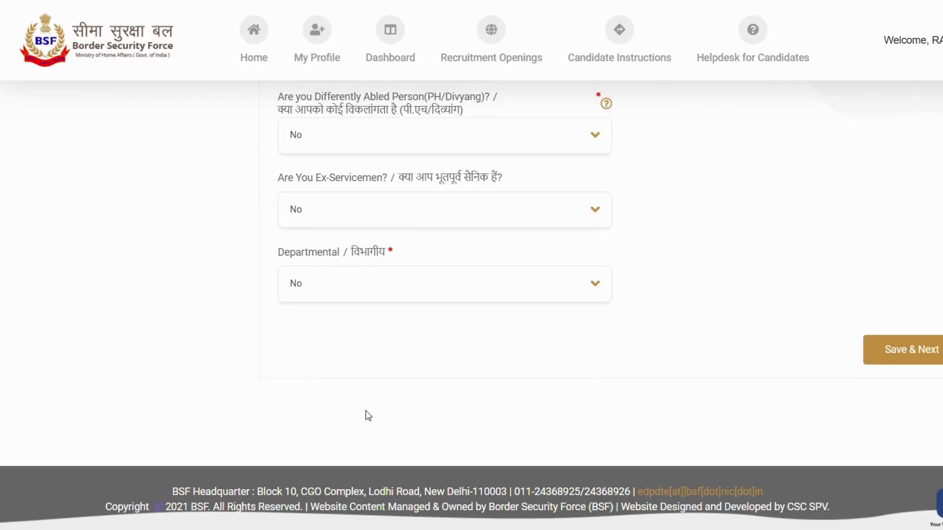
click(388, 283)
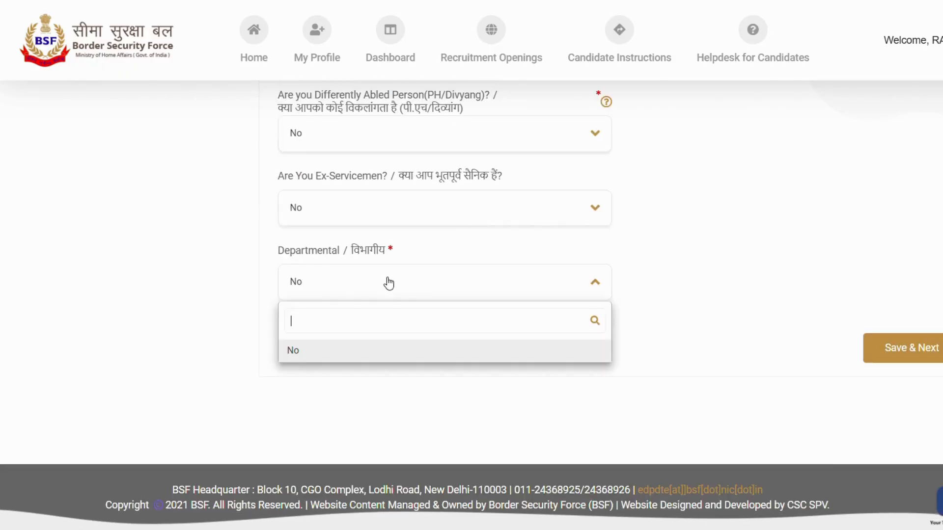
click(306, 352)
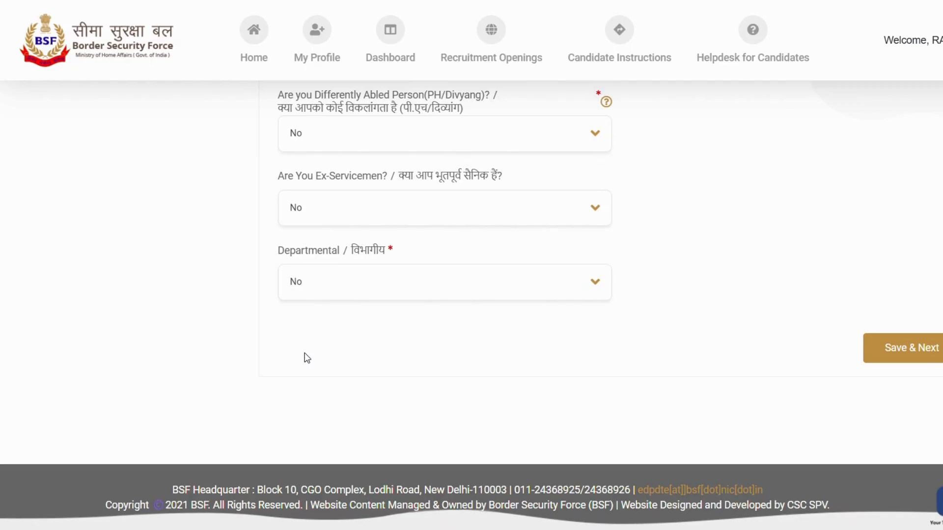
click(908, 351)
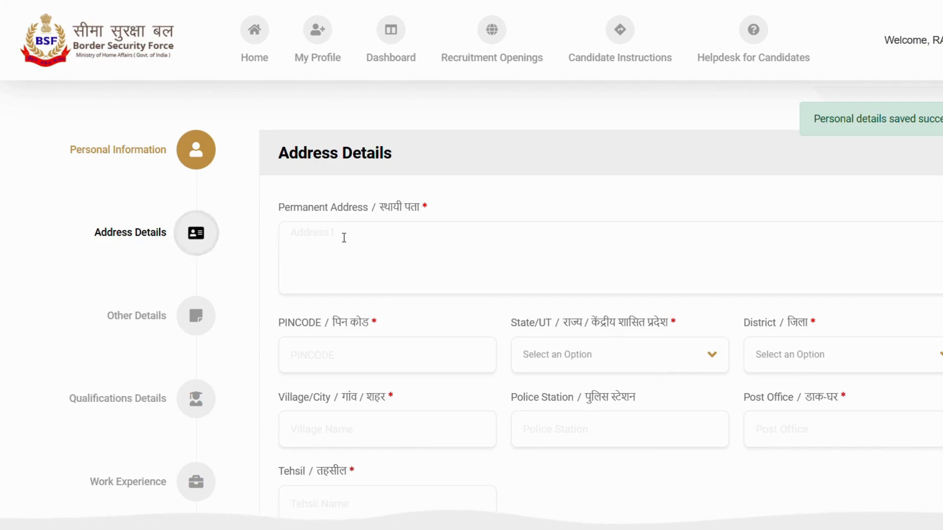
- Examine the permanent address, PIN code, state and district fields in Address Details, including the choices of state
click(344, 238)
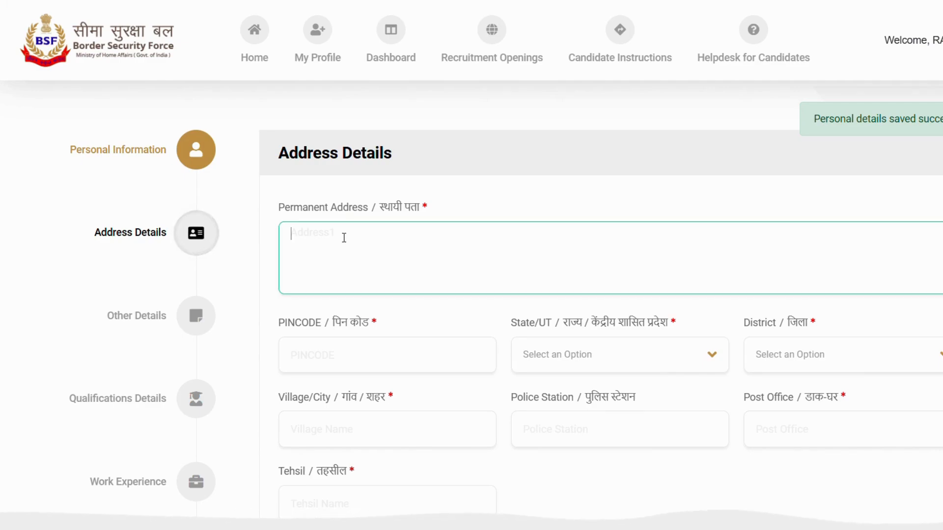
click(345, 356)
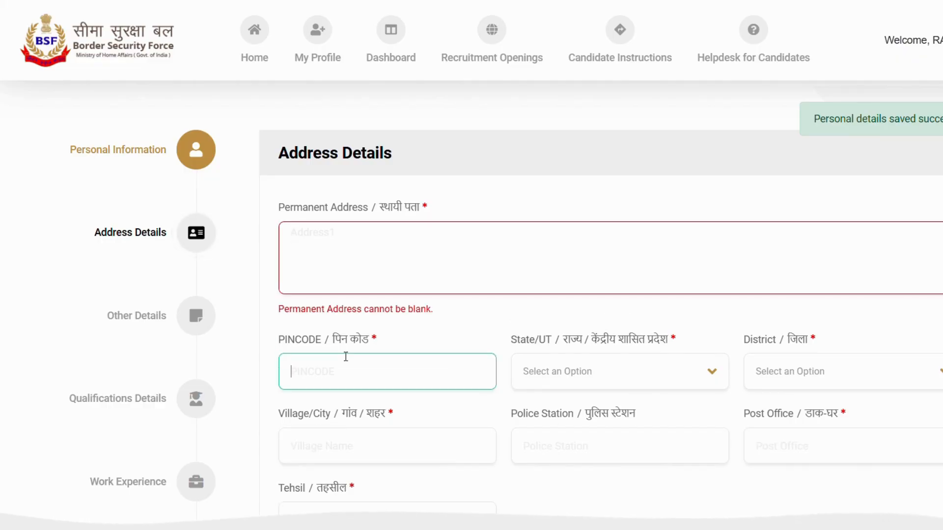
click(605, 379)
scroll(590, 478, down, 5)
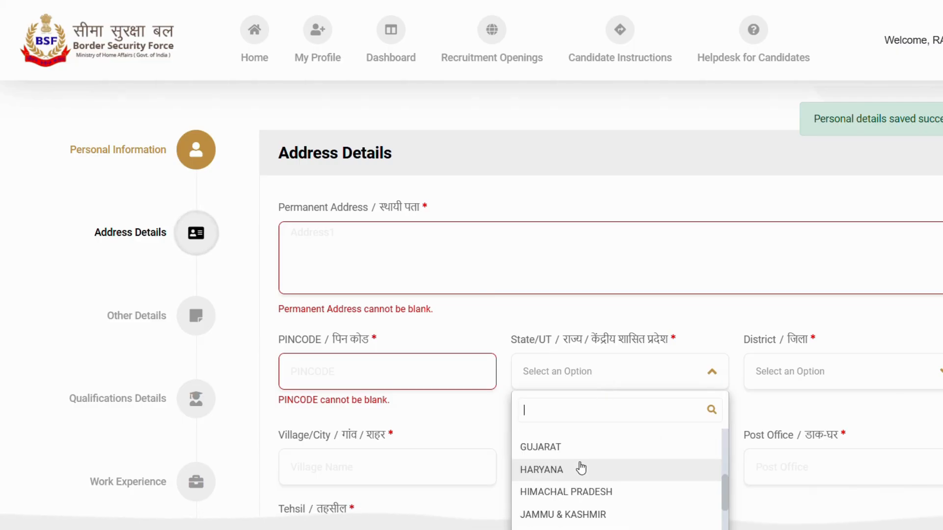
scroll(581, 469, down, 2)
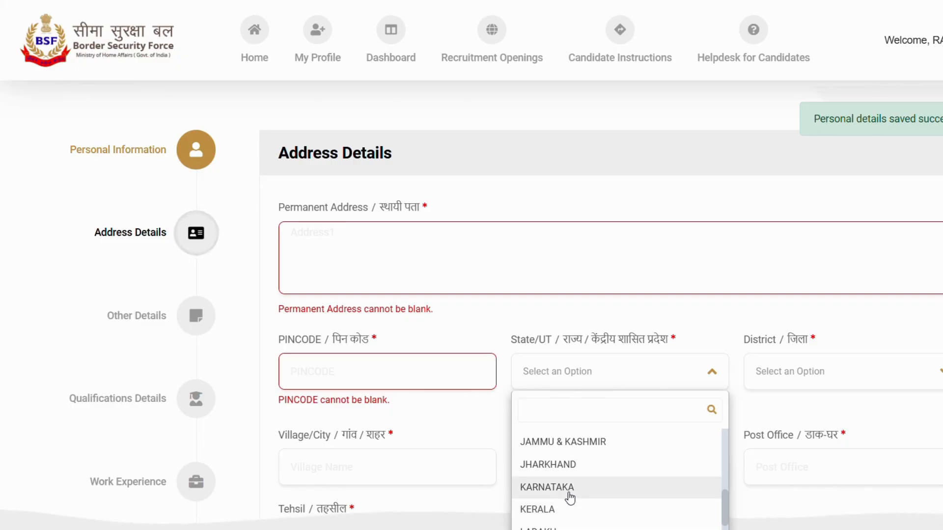
click(833, 377)
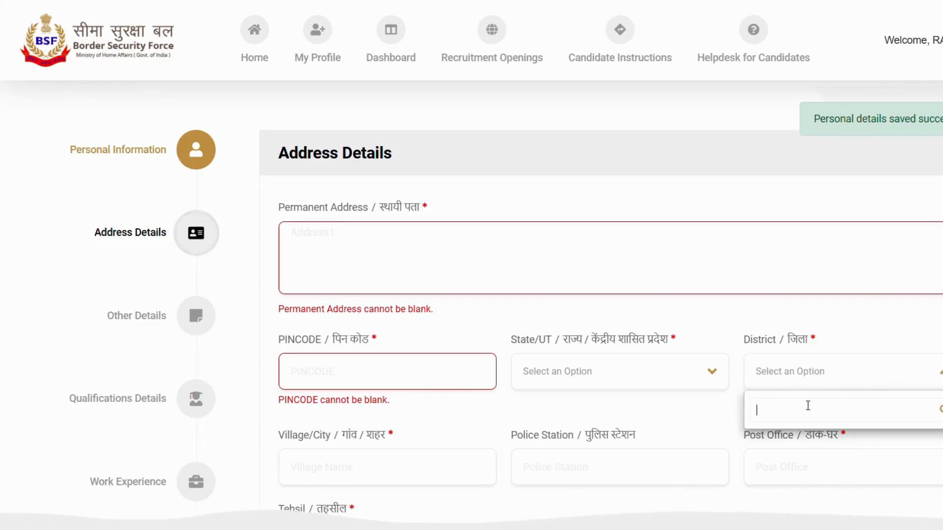
- Examine the village/city, police station, post office and tehsil fields of the permanent address
scroll(540, 344, down, 3)
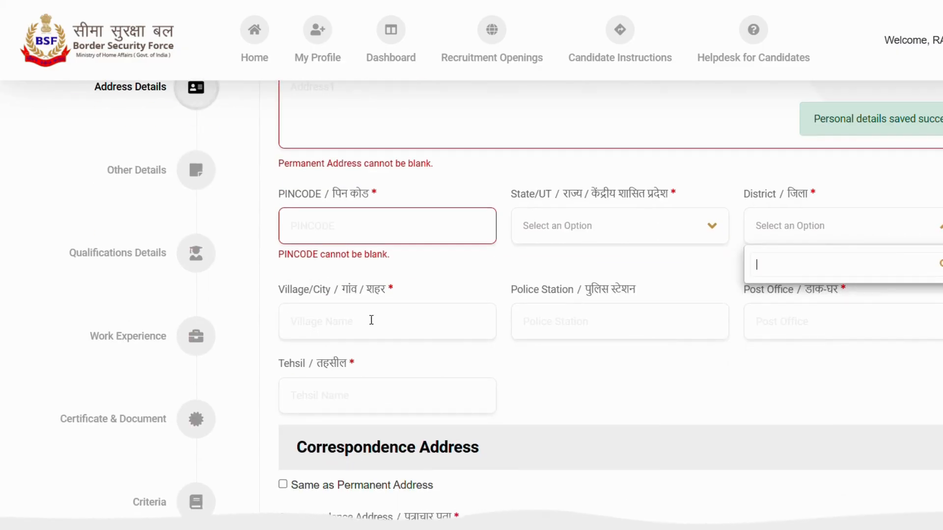
click(352, 317)
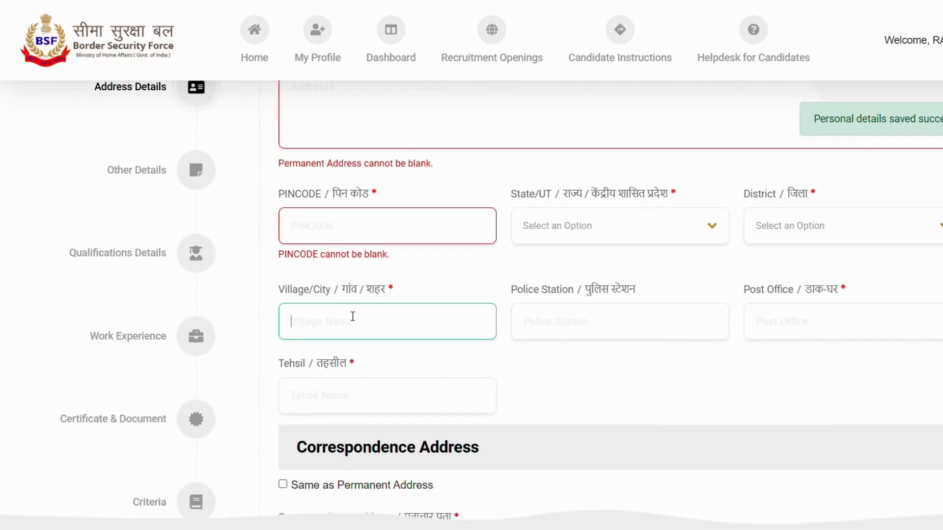
click(617, 326)
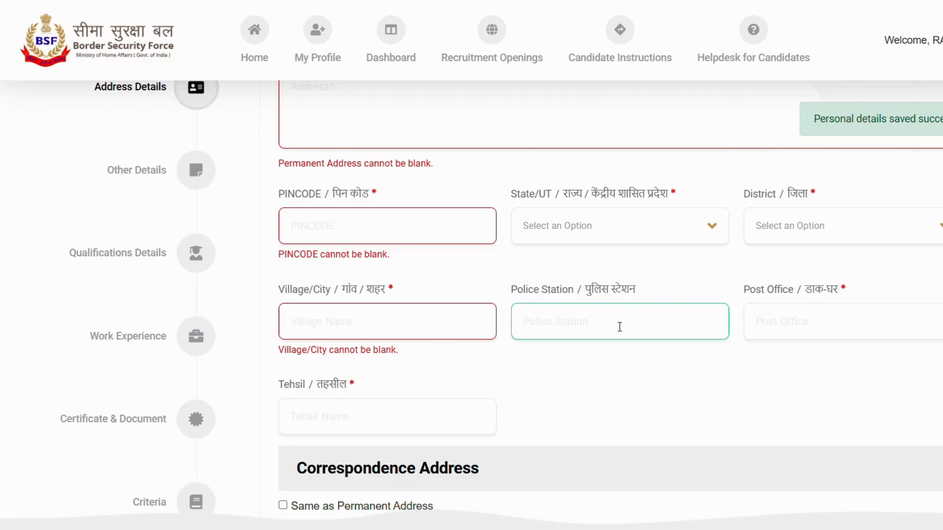
click(777, 317)
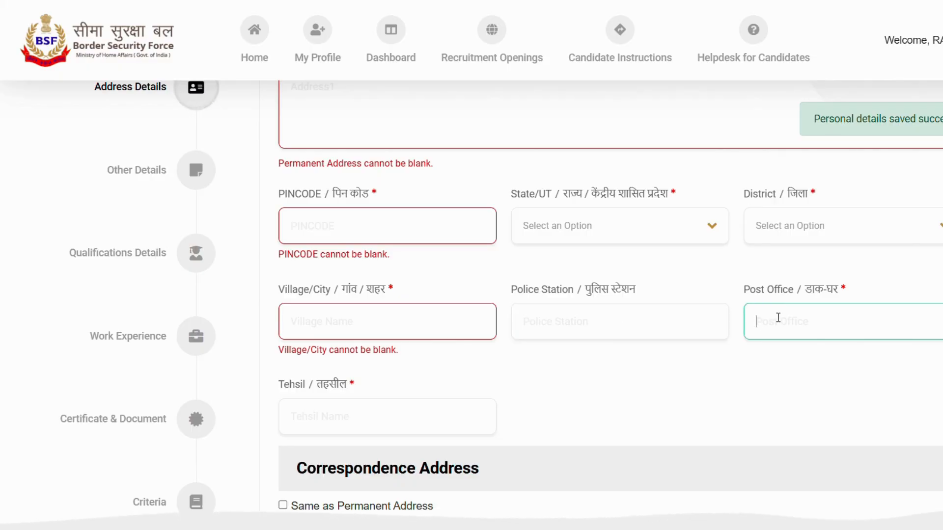
scroll(535, 392, down, 2)
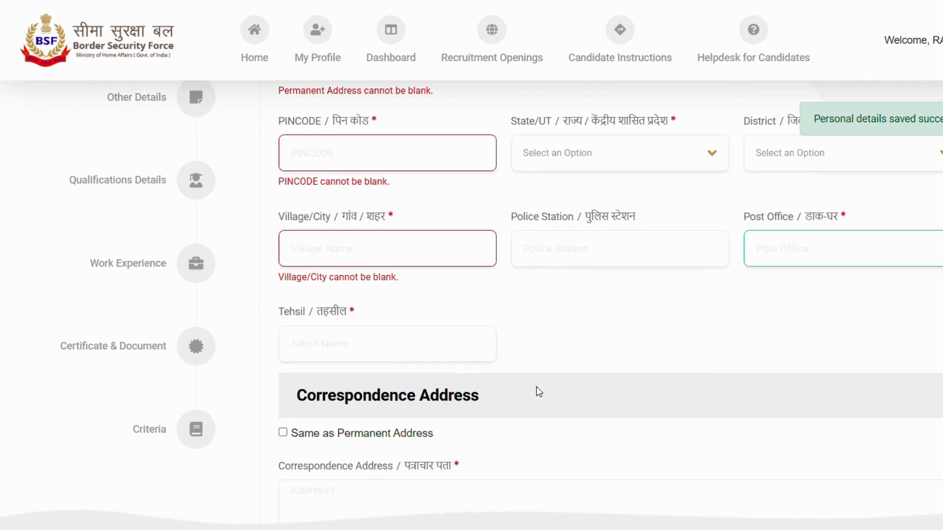
click(336, 344)
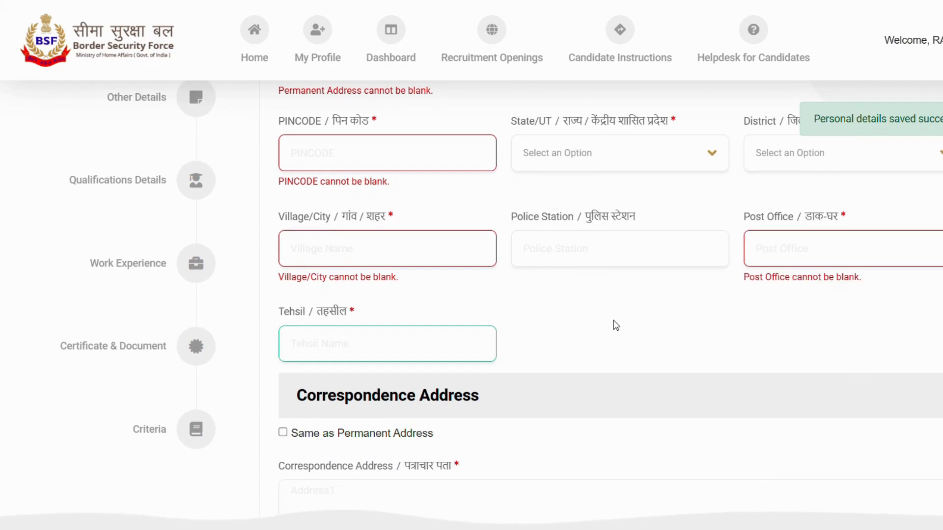
- Mark the correspondence address as the same as the permanent address and save the address details
scroll(621, 326, down, 3)
scroll(621, 326, up, 1)
scroll(621, 326, up, 6)
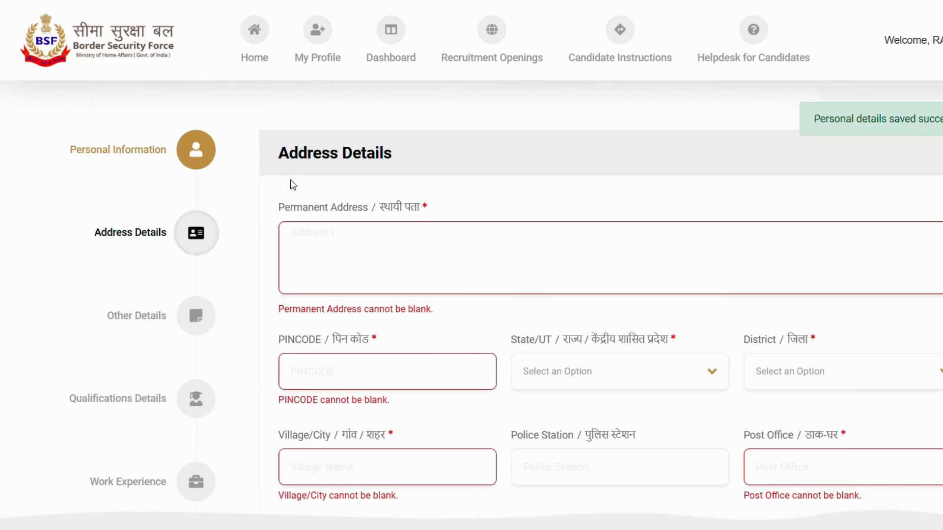
drag(281, 207, 379, 213)
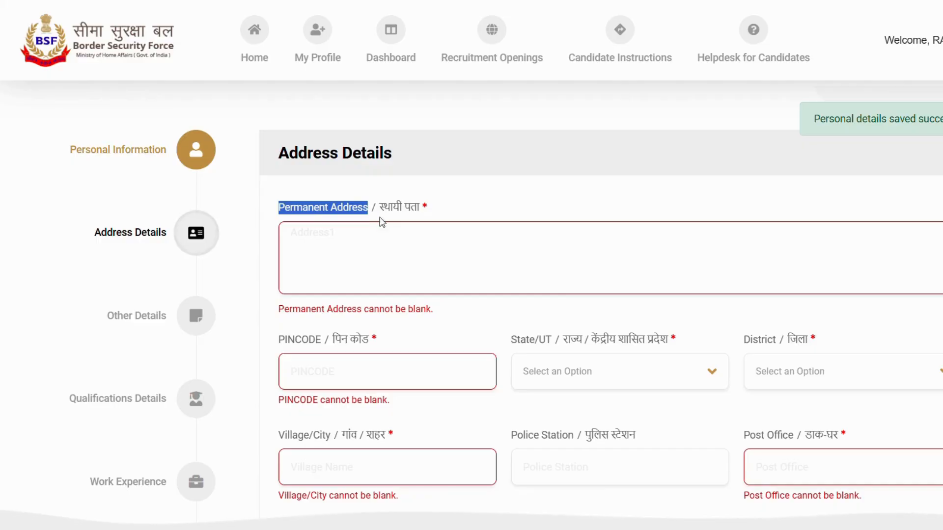
scroll(381, 223, down, 7)
scroll(313, 209, down, 3)
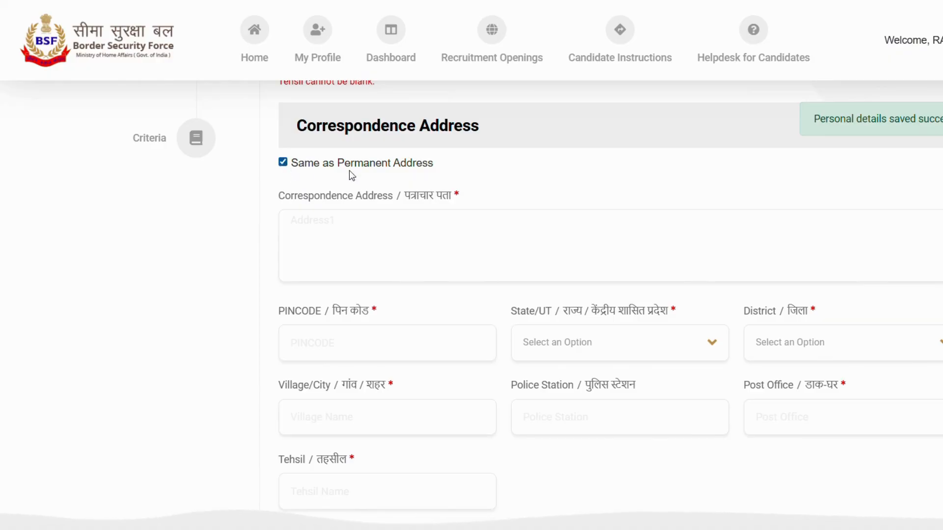
scroll(465, 256, down, 3)
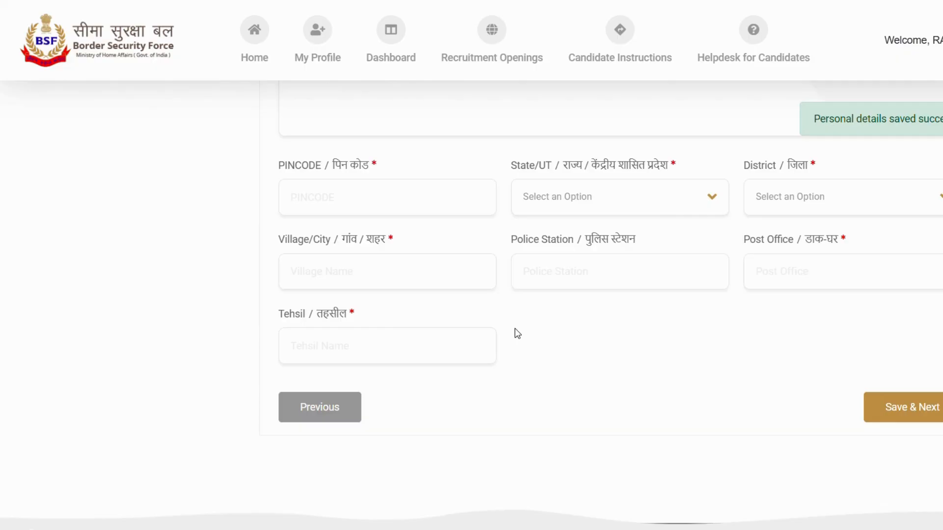
scroll(515, 330, up, 3)
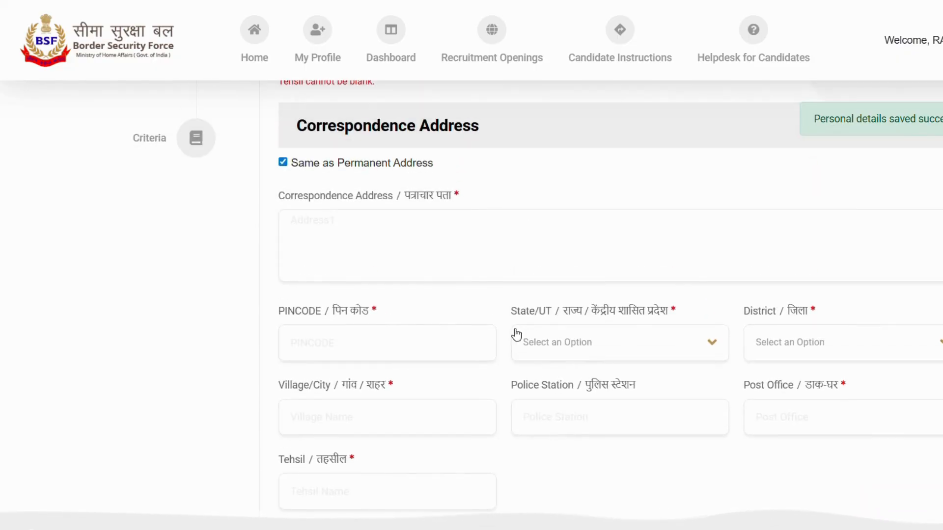
scroll(515, 335, down, 3)
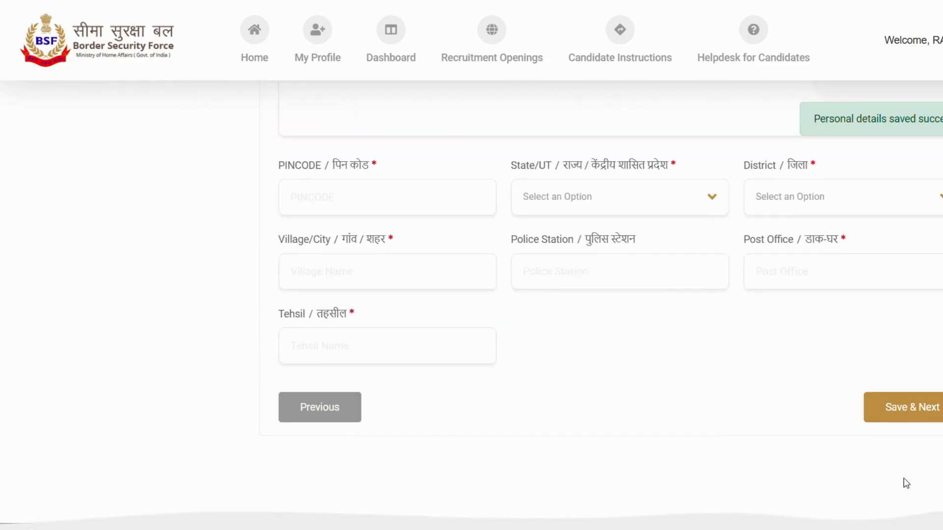
click(910, 413)
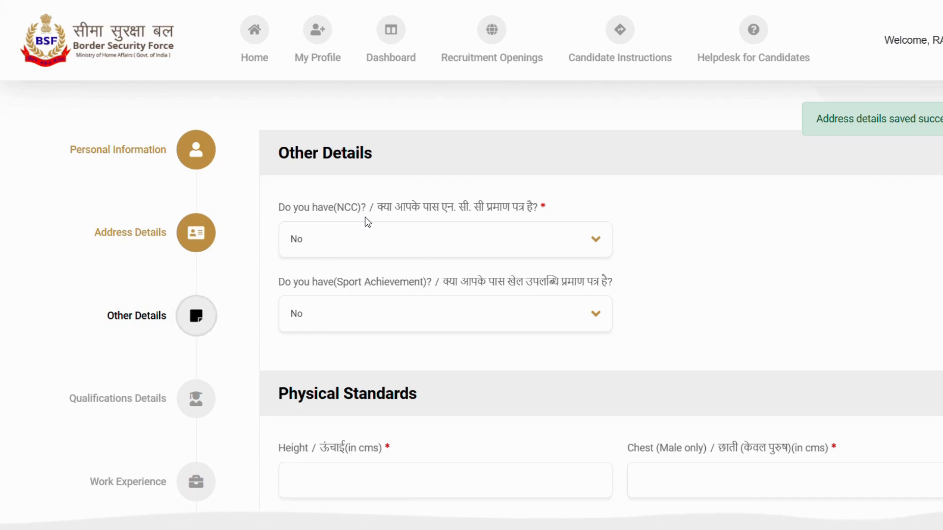
- In Other Details, answer No to having an NCC certificate and Yes to having a sport achievement
click(364, 233)
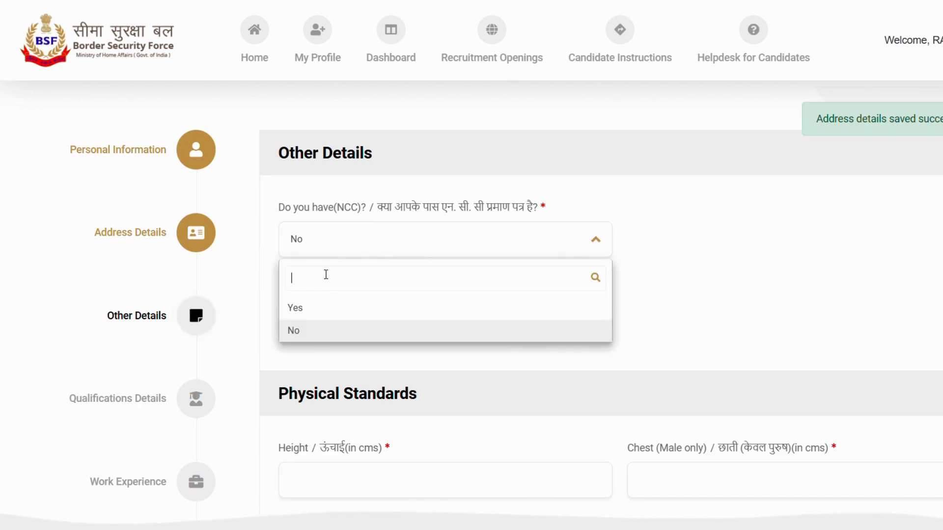
click(297, 329)
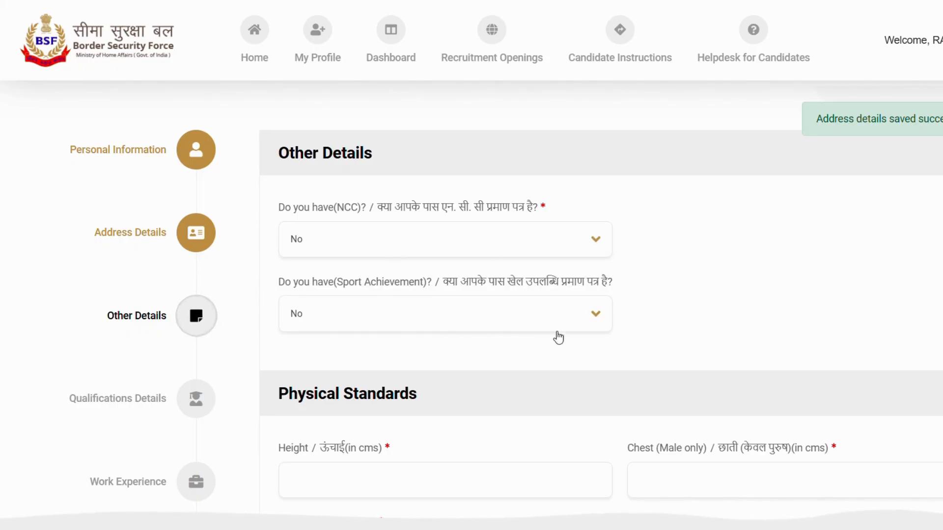
scroll(665, 328, down, 1)
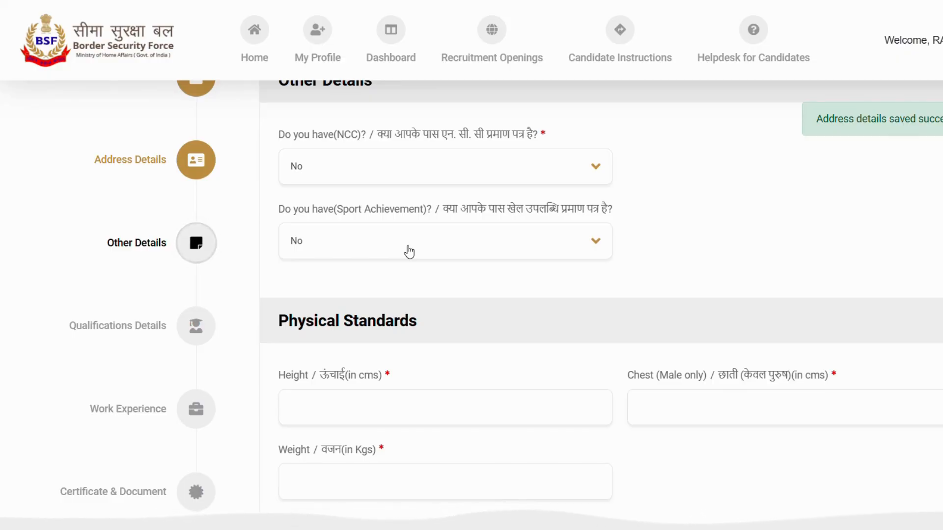
click(409, 251)
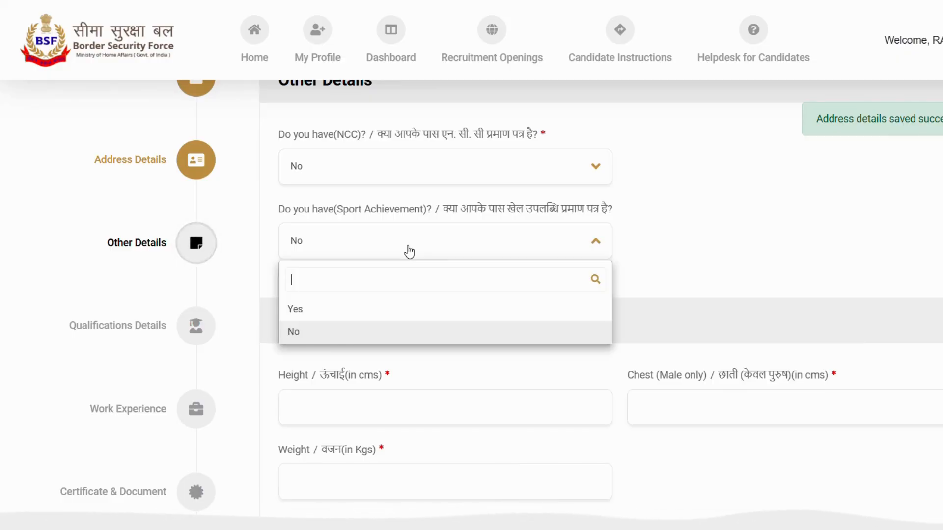
click(317, 316)
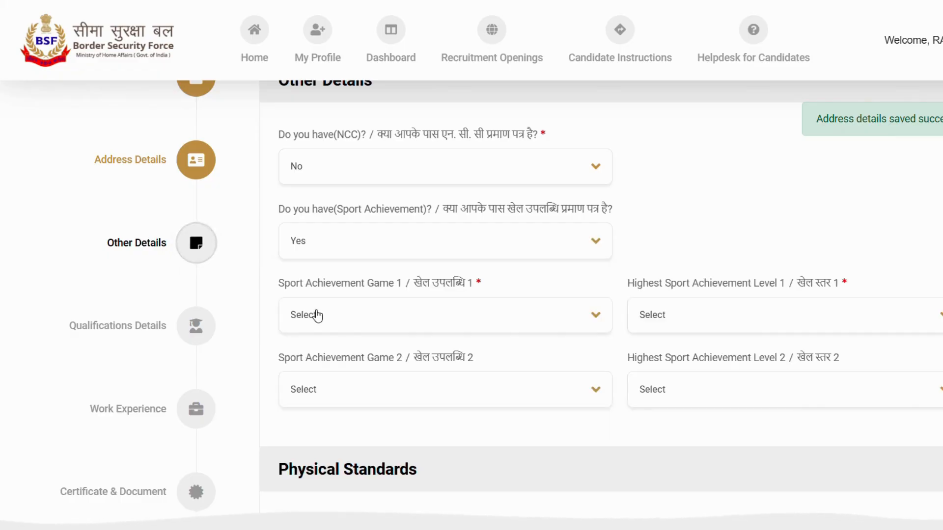
- Examine the games offered for Sport Achievement Game 1 and the levels offered for Highest Sport Achievement Level 1
click(442, 323)
scroll(386, 442, down, 5)
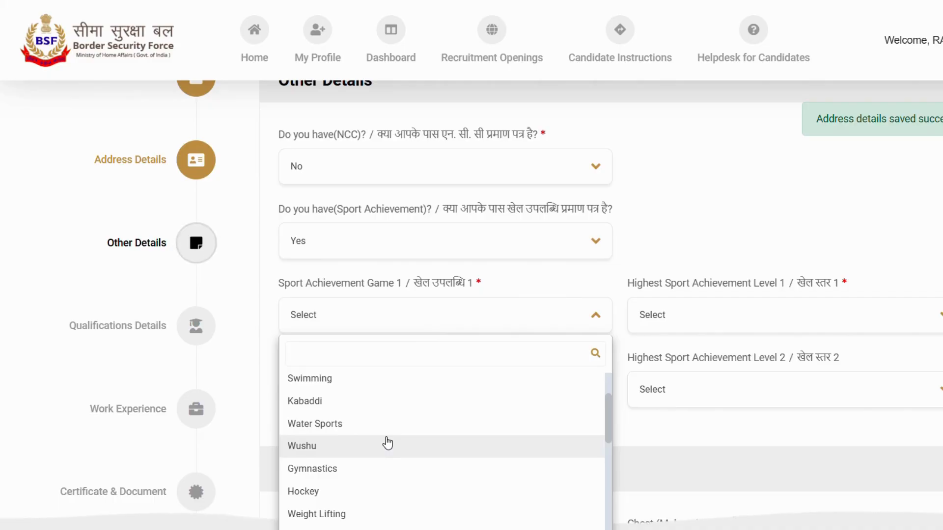
click(747, 239)
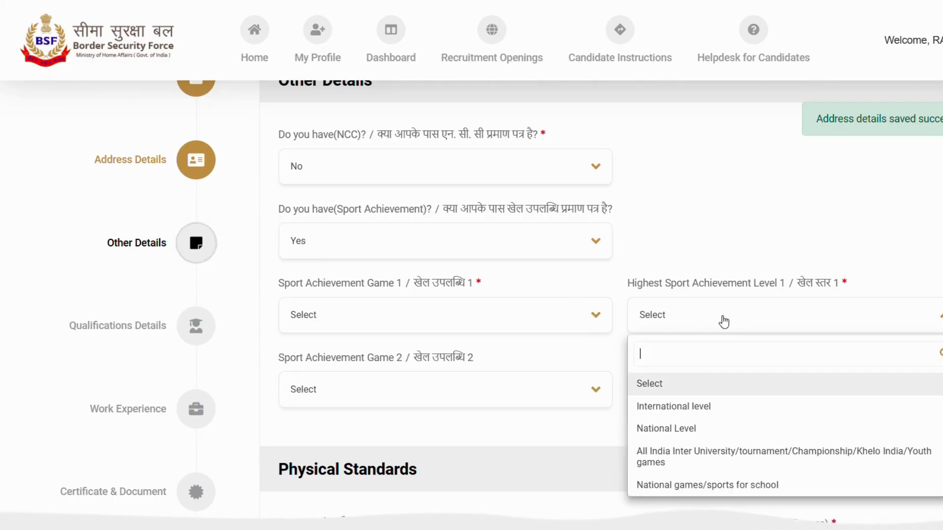
click(722, 320)
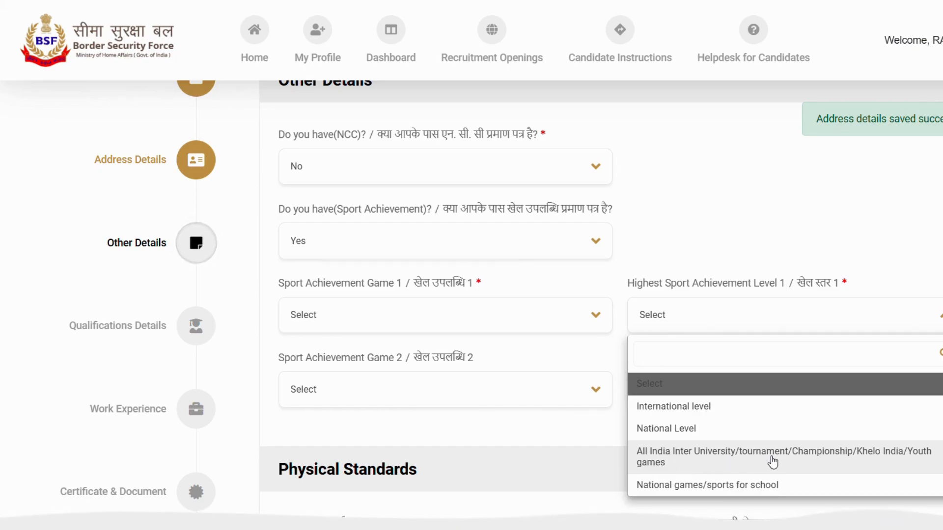
click(841, 238)
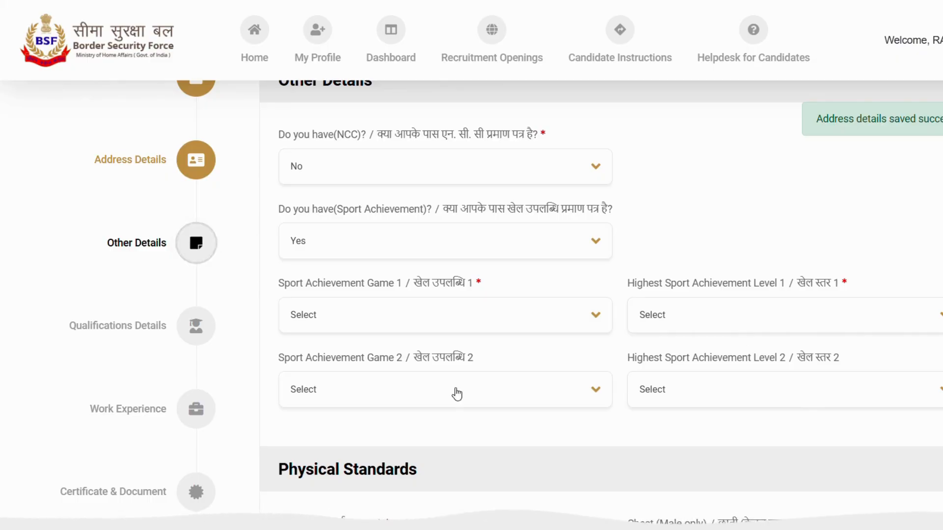
- Go through the height, chest and weight fields under Physical Standards and save the other details
scroll(457, 388, down, 5)
click(349, 262)
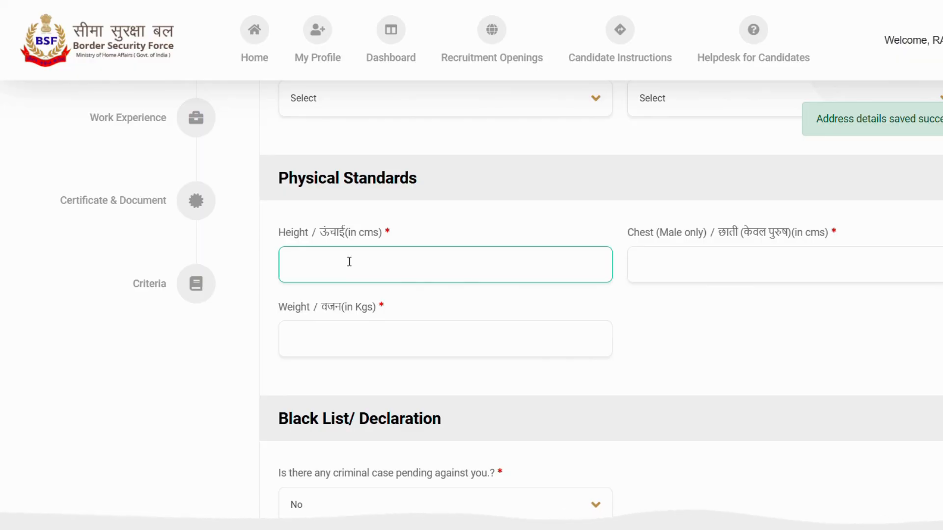
click(710, 259)
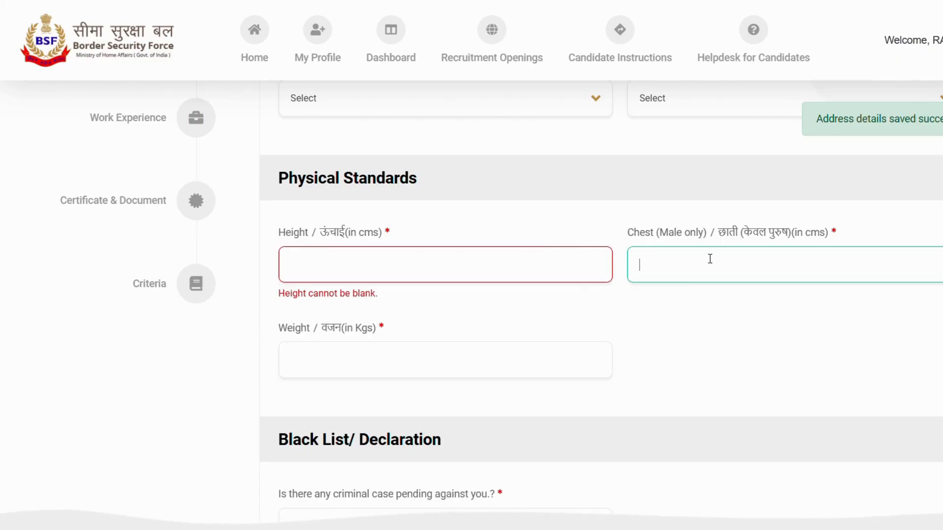
click(360, 358)
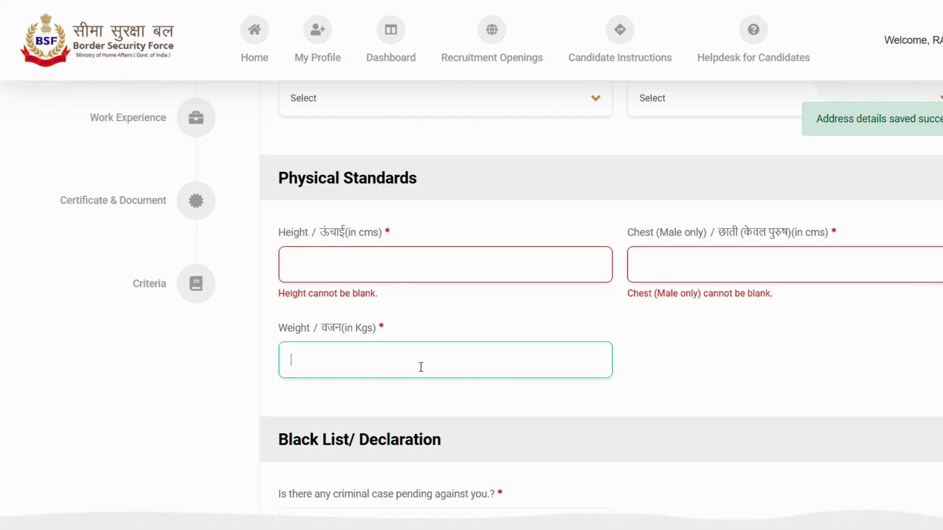
scroll(421, 365, down, 6)
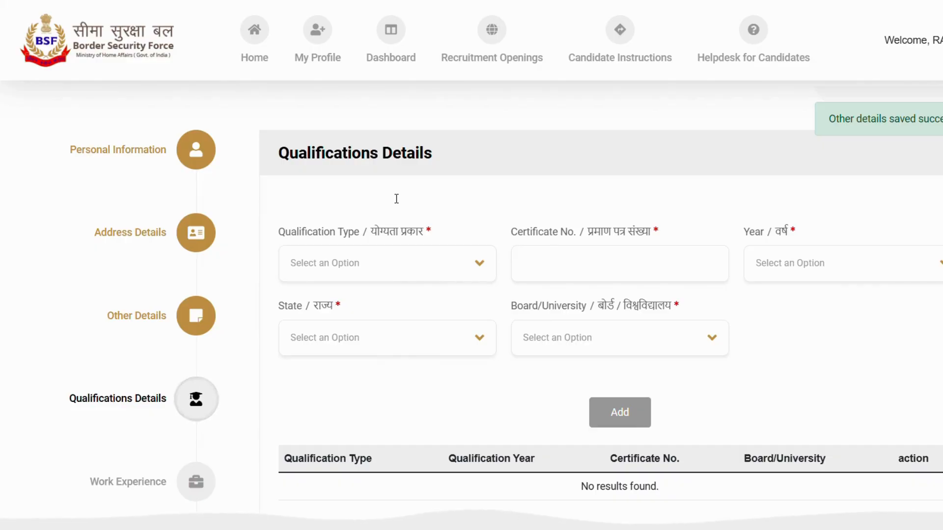
- Select SSC/Matric/High School as the qualification type and examine the certificate number and year fields
click(381, 271)
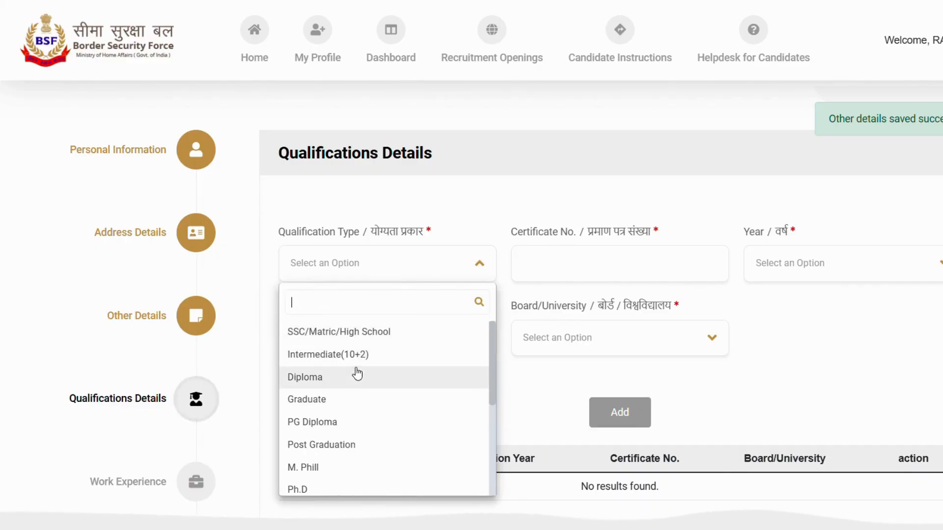
click(340, 336)
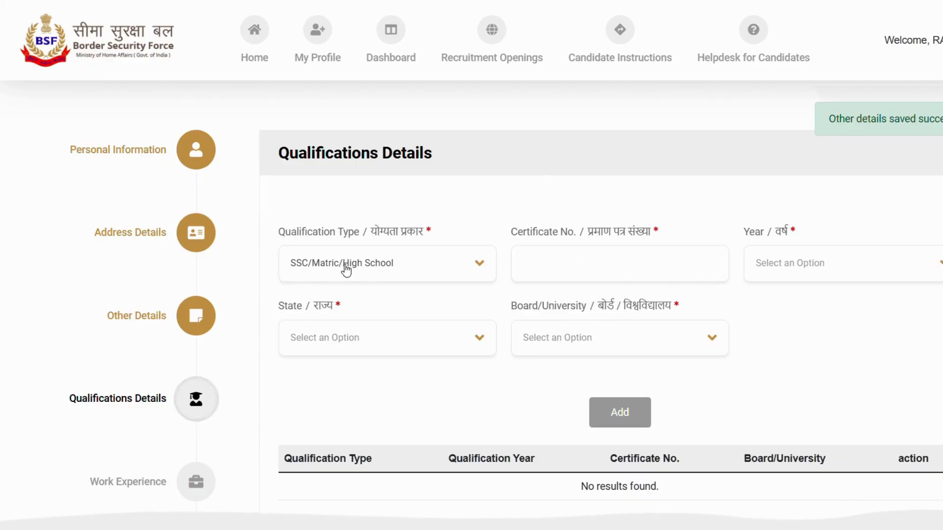
click(596, 267)
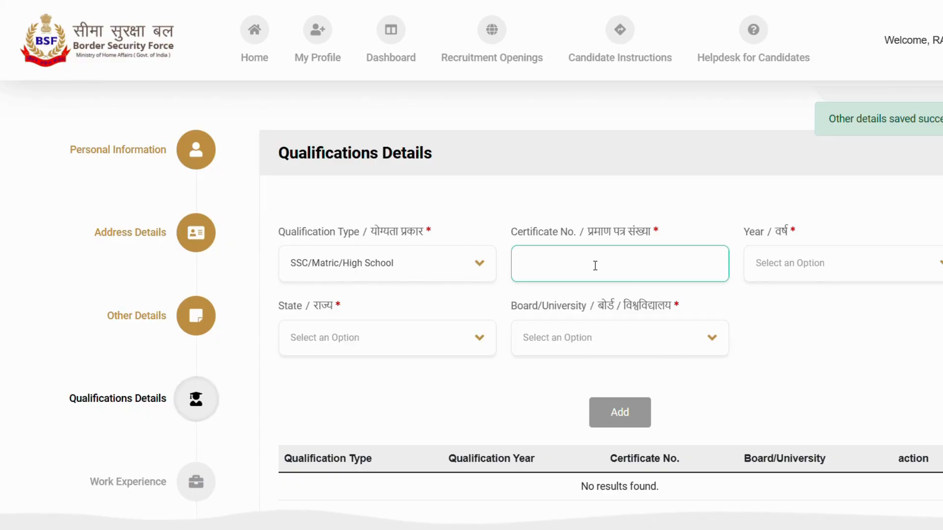
click(849, 269)
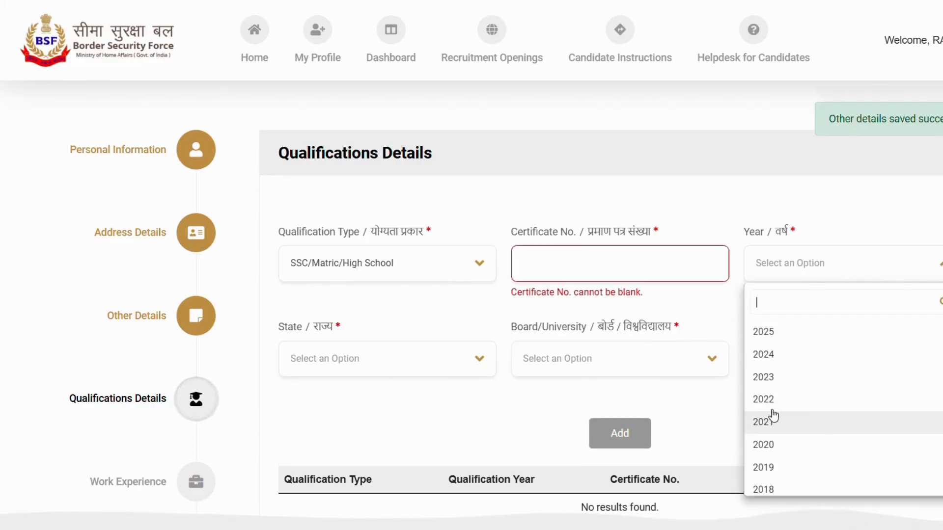
- Examine the states and the boards or universities offered for the high school qualification
click(393, 388)
click(397, 370)
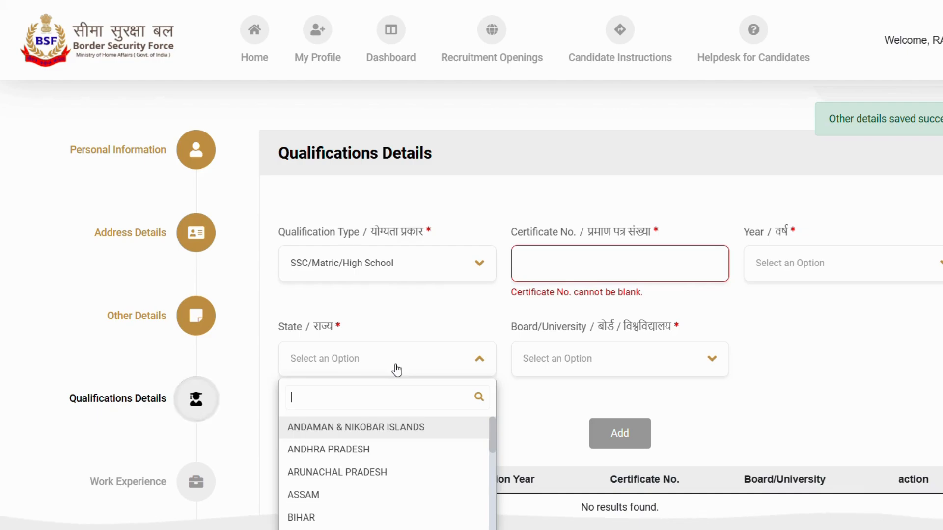
scroll(390, 435, down, 3)
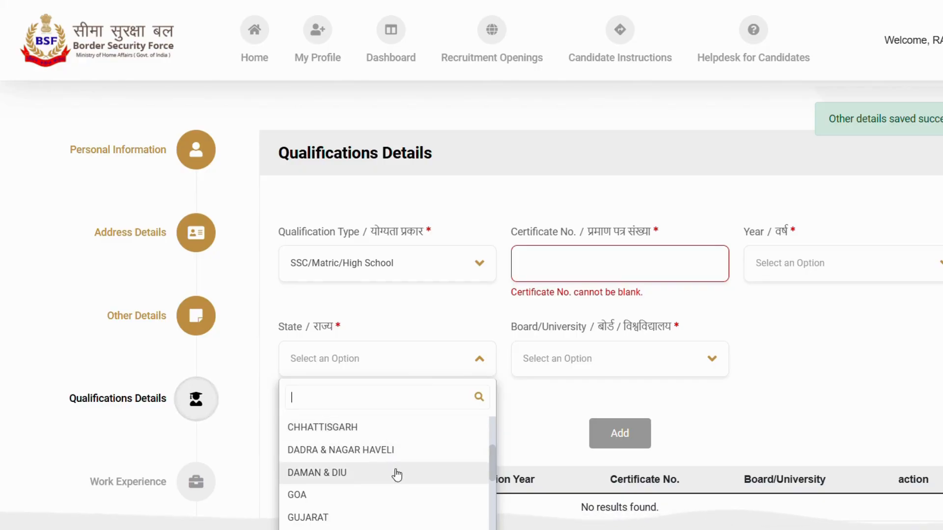
scroll(699, 349, down, 2)
click(651, 301)
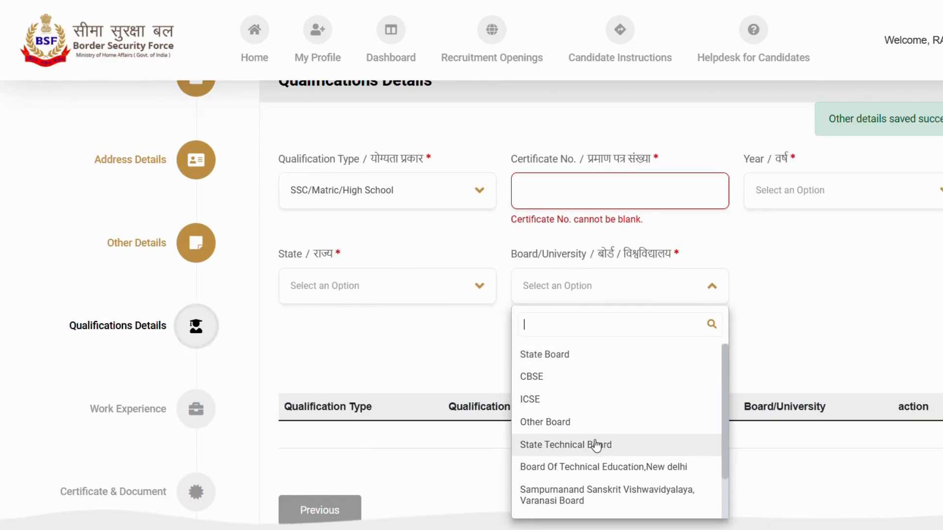
click(823, 366)
click(665, 293)
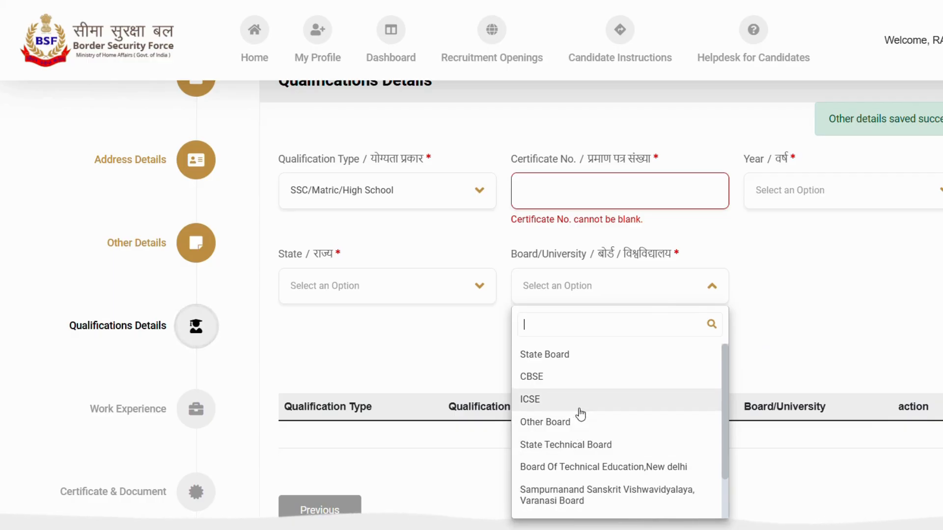
click(741, 347)
scroll(723, 351, down, 3)
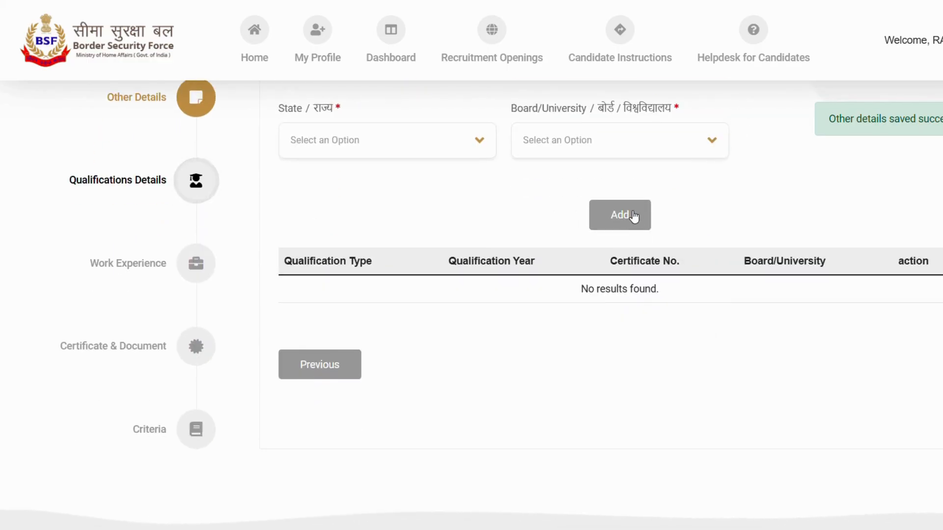
click(632, 216)
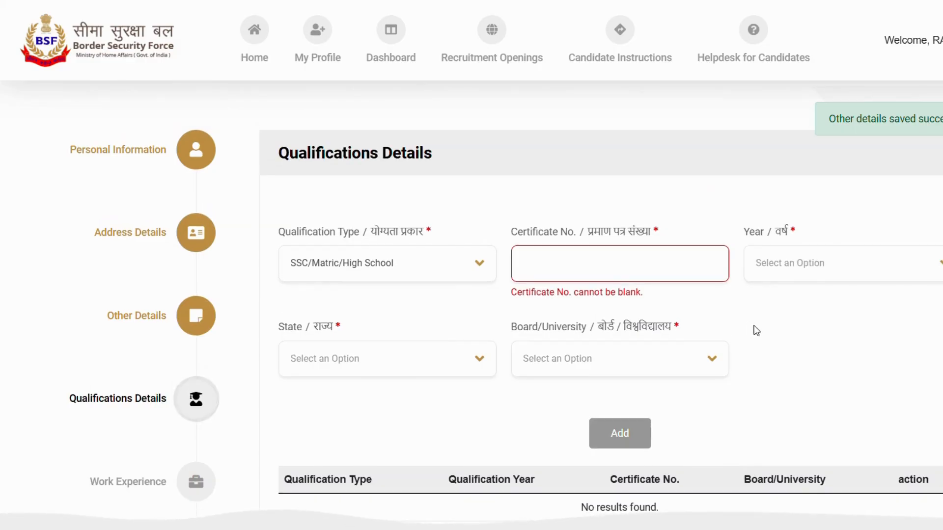
- Try Intermediate(10+2) as the qualification type and change it to ITI
click(384, 265)
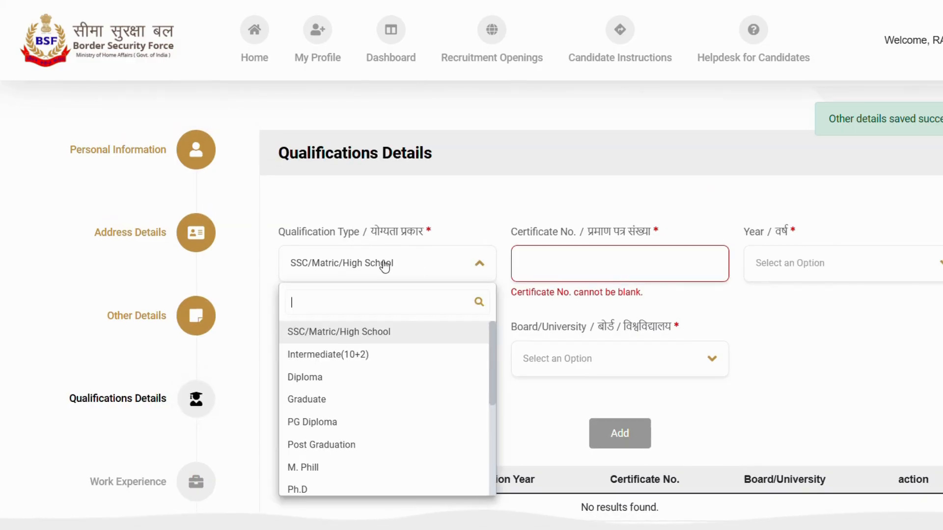
click(354, 357)
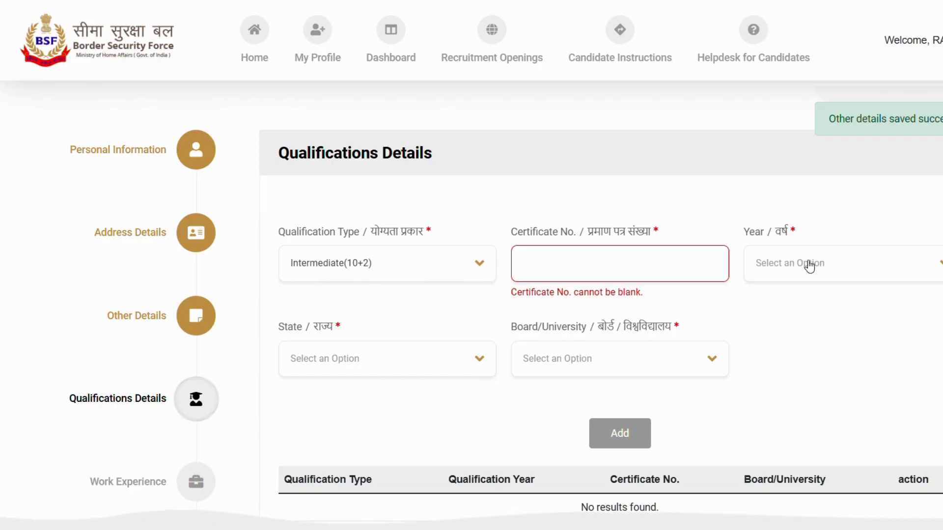
click(448, 265)
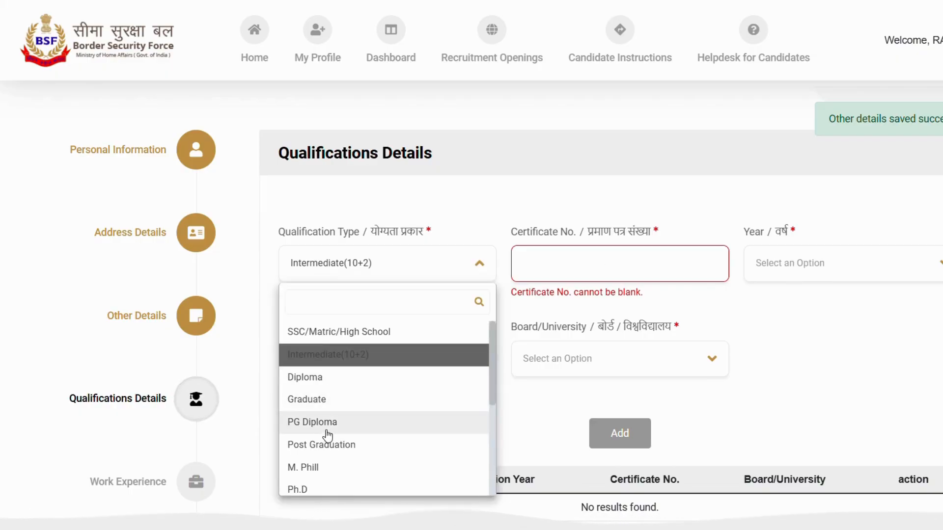
scroll(346, 434, down, 3)
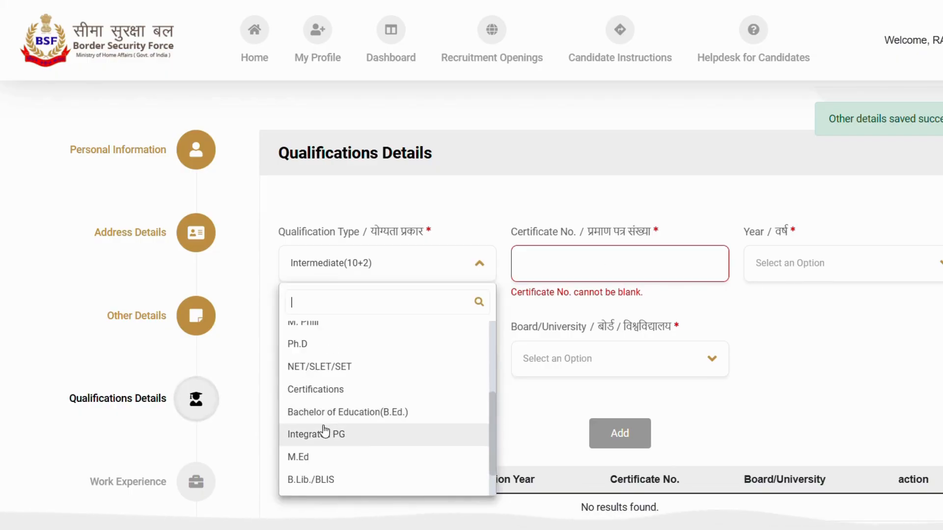
scroll(327, 430, down, 2)
click(307, 464)
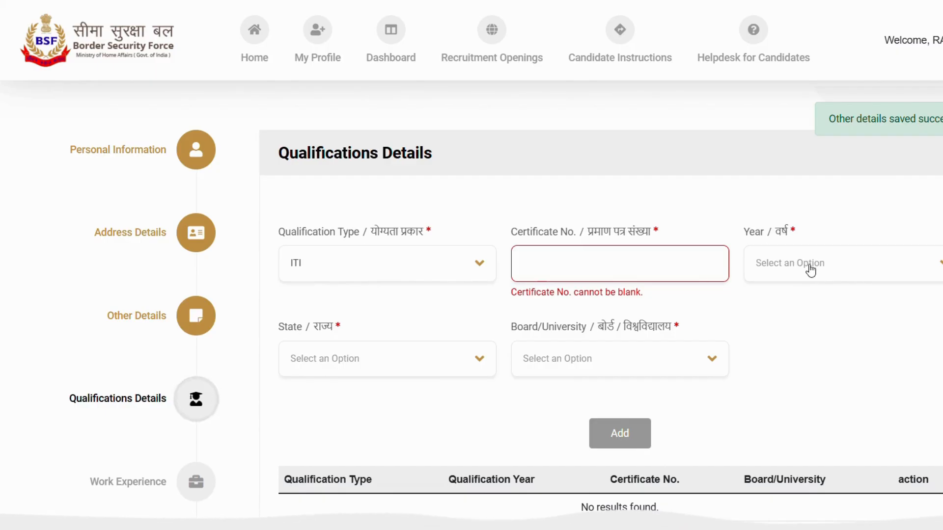
- Check the Board/University choices for ITI, look over the rest of Qualifications Details and proceed to Work Experience
click(629, 360)
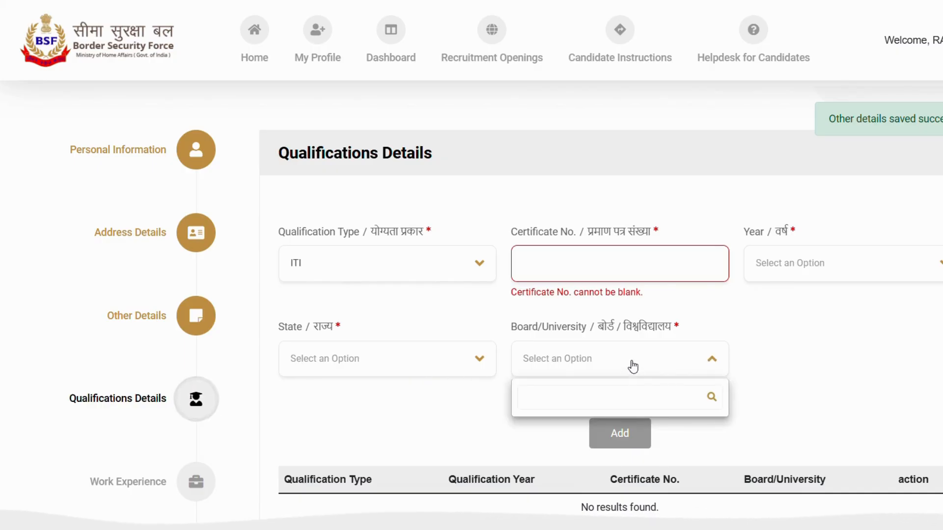
click(786, 327)
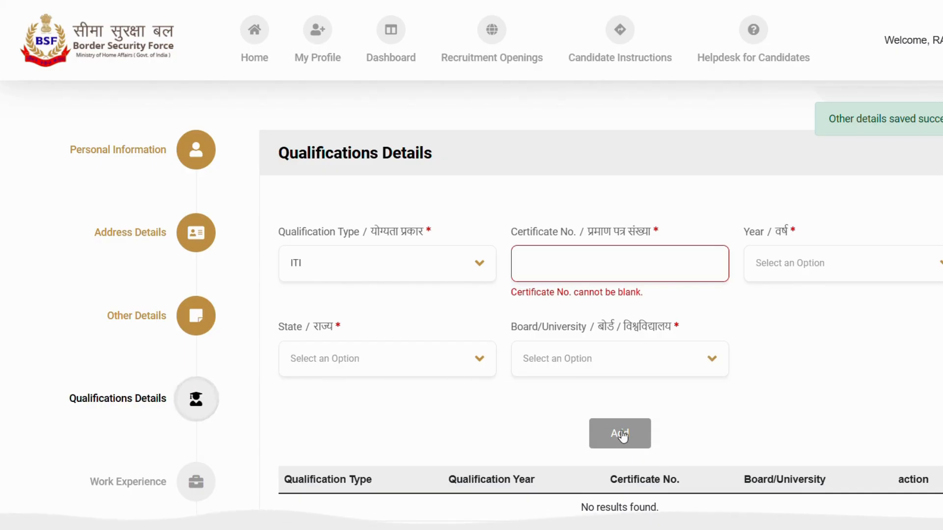
scroll(621, 436, down, 3)
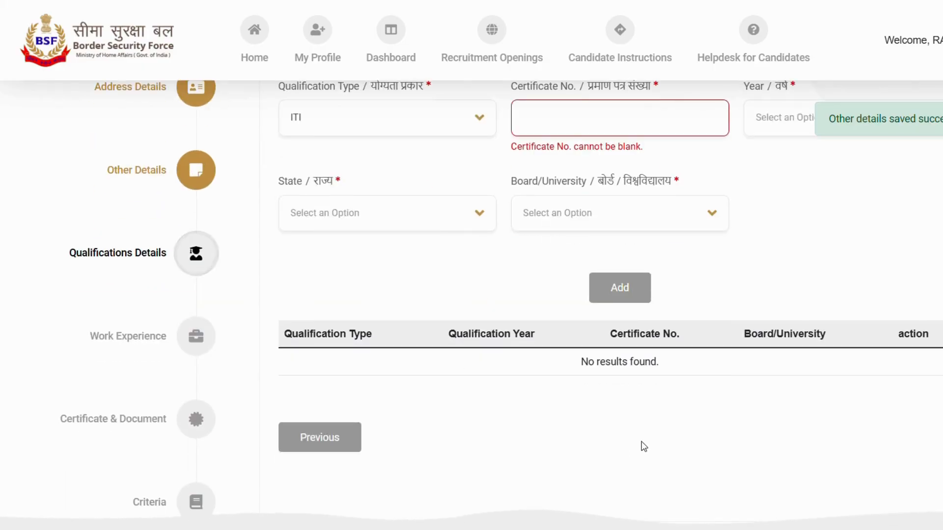
scroll(642, 447, up, 2)
scroll(643, 446, up, 1)
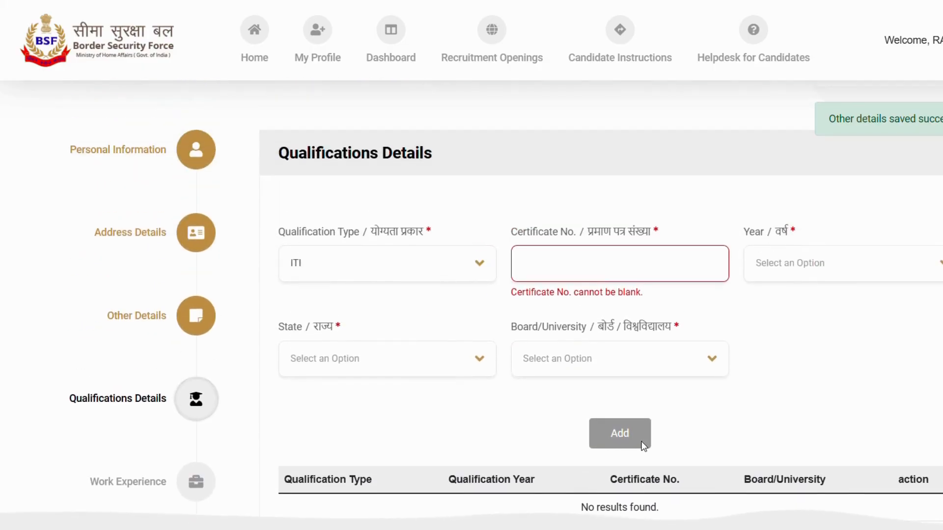
scroll(643, 446, down, 2)
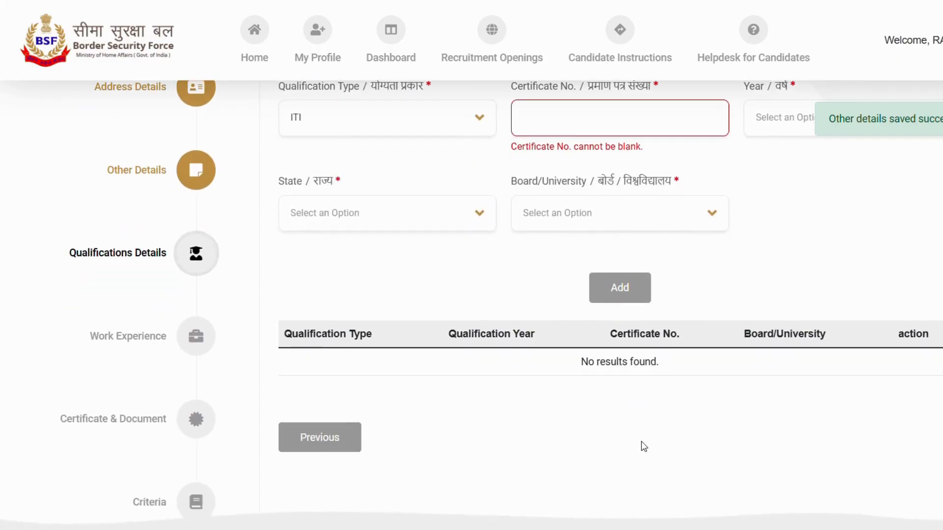
scroll(642, 446, up, 2)
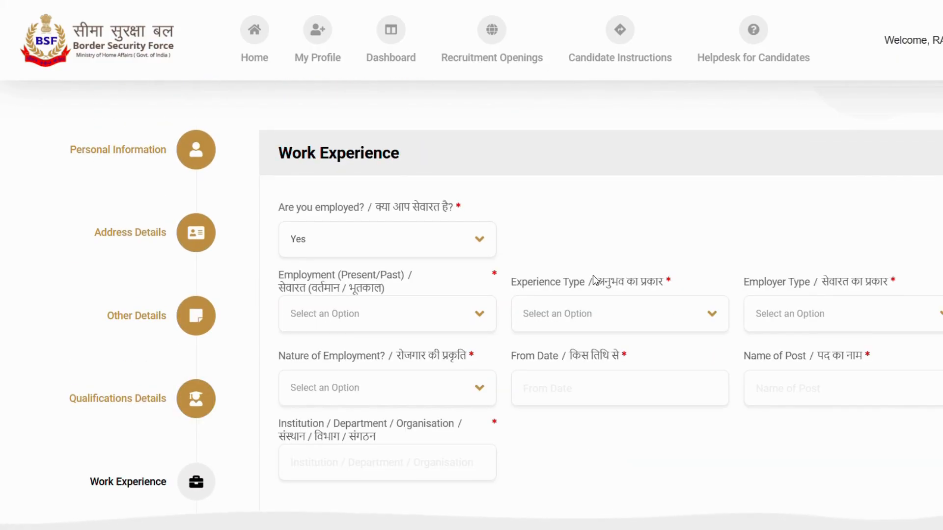
- Answer No to the question about being employed and save the employment details
click(436, 241)
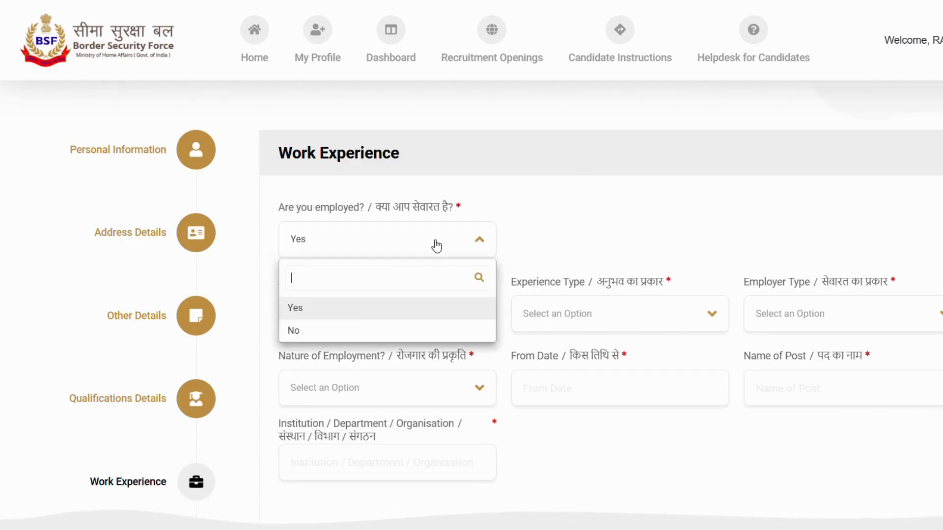
click(335, 319)
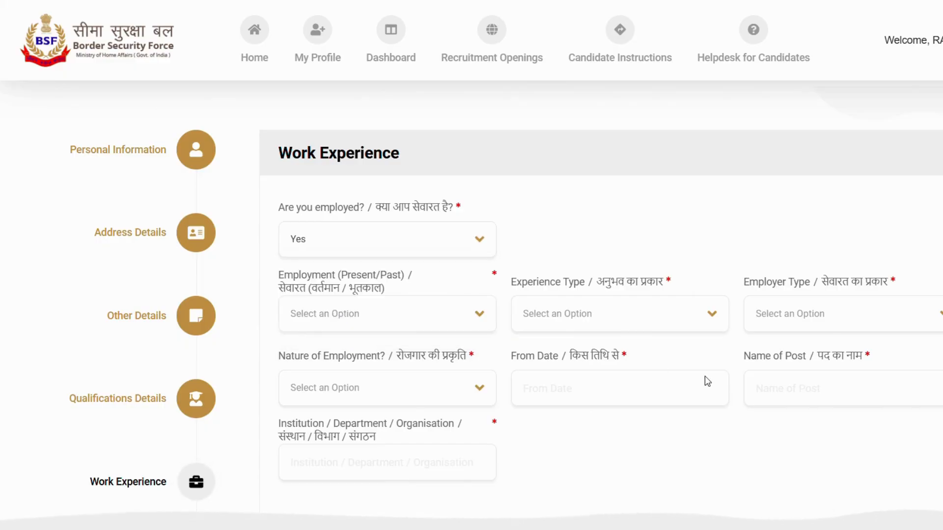
click(455, 247)
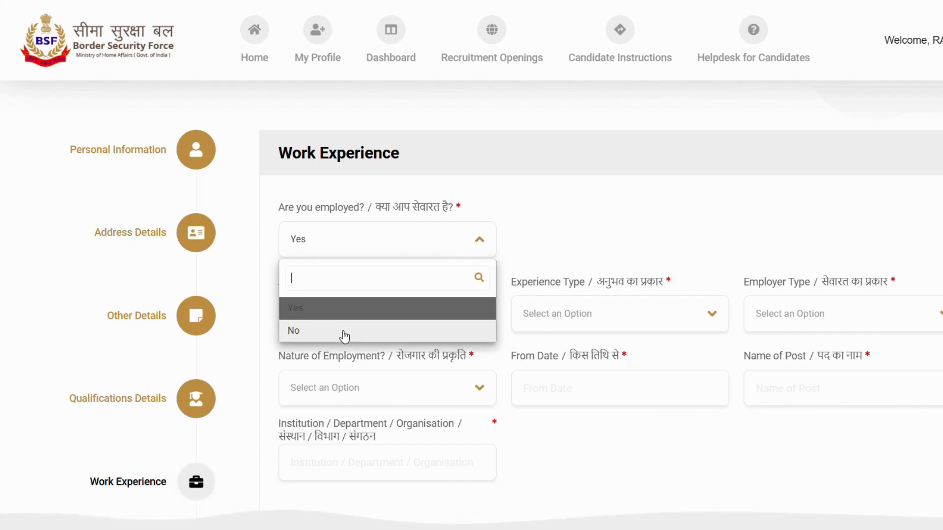
click(312, 339)
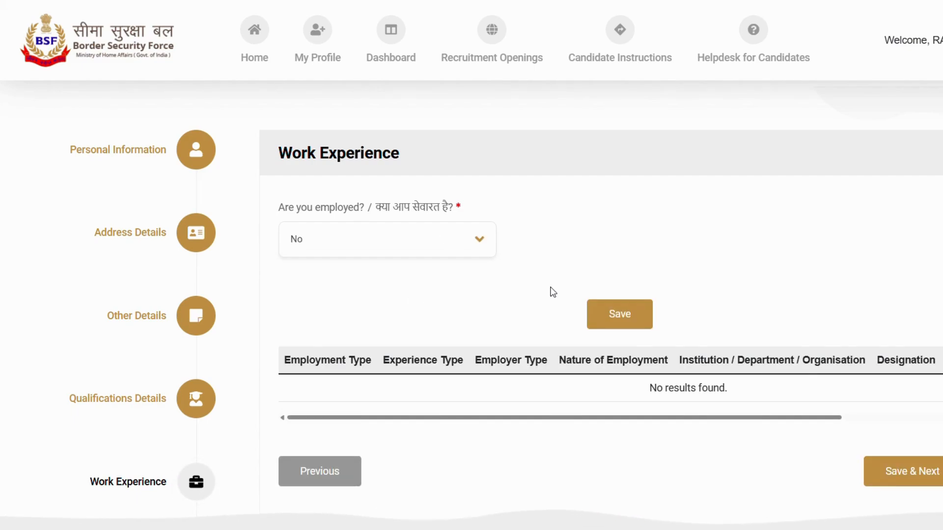
click(629, 321)
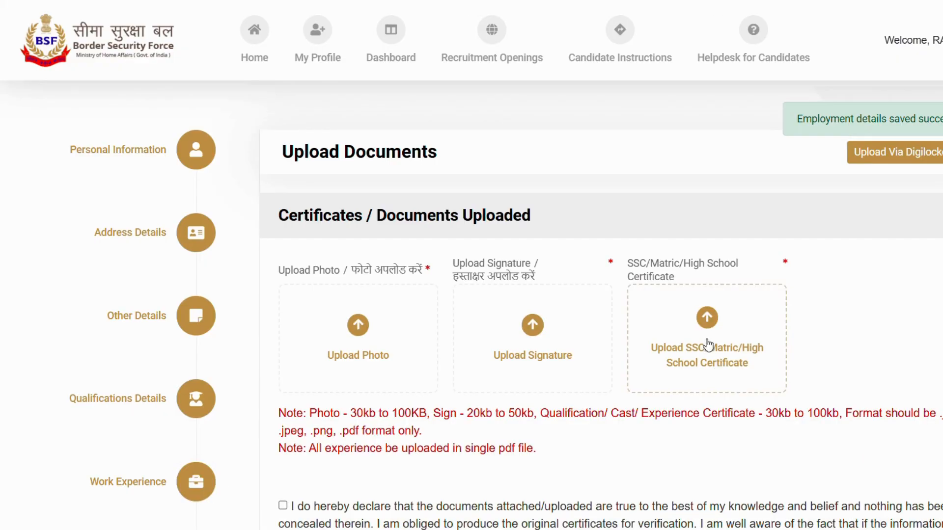
- Examine the file size limits in the upload note for the photo, signature and qualification, caste or experience certificates
scroll(437, 304, down, 2)
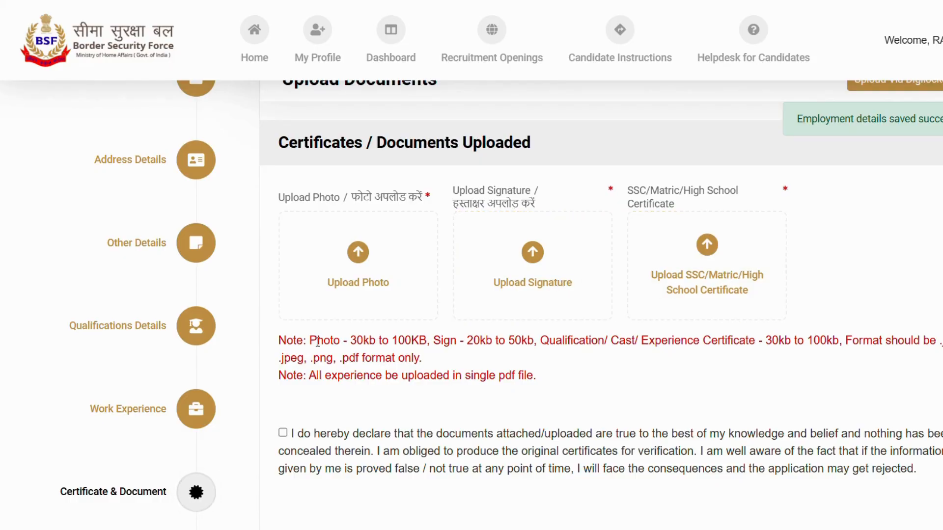
drag(310, 340, 416, 344)
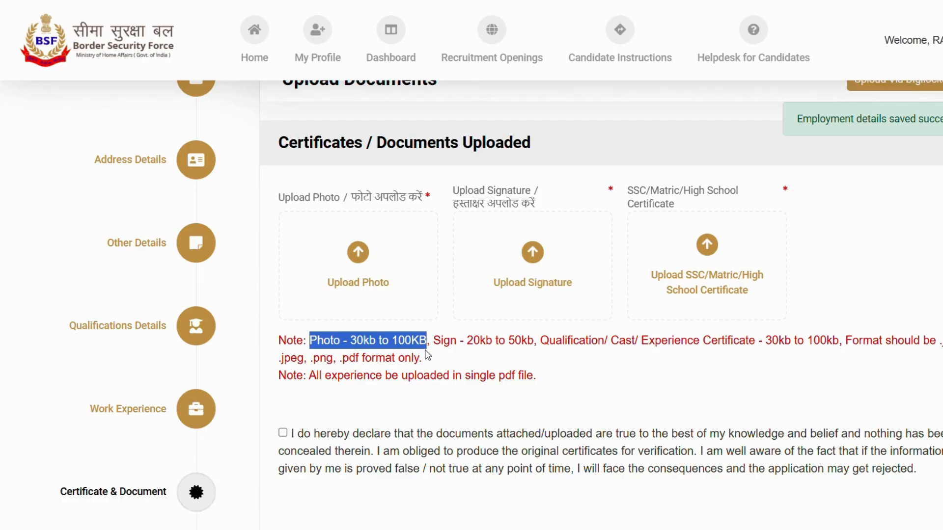
click(461, 363)
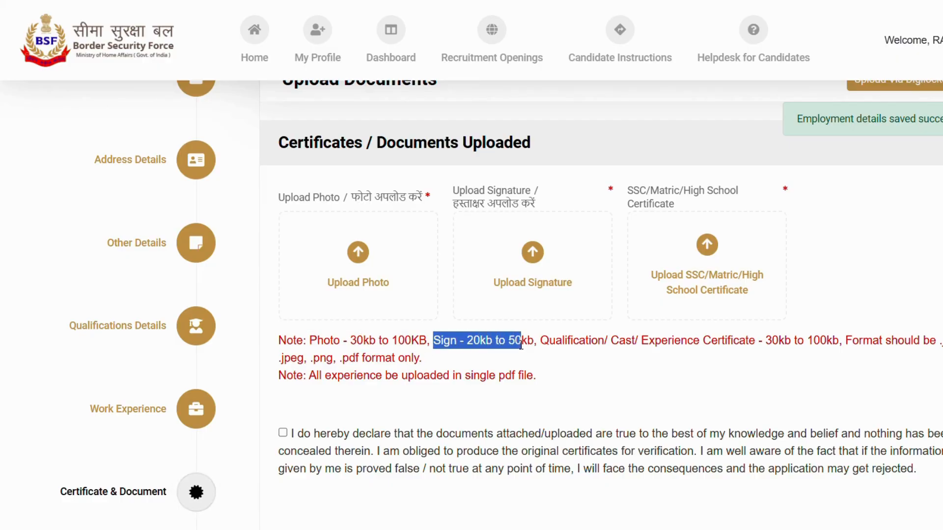
click(581, 362)
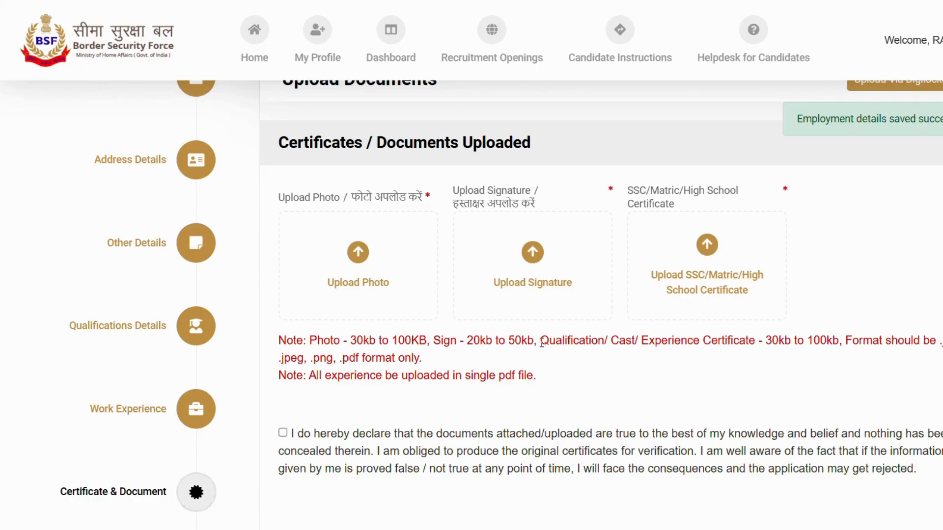
drag(541, 343, 837, 353)
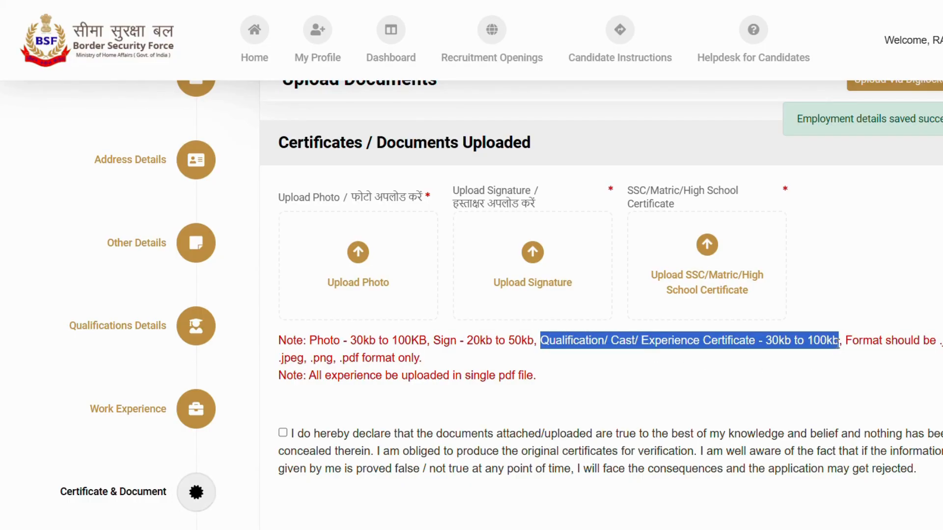
- Finish the certificate and document section and start an application for the Constable(Tradesmen) opening under Current Recruitment Openings
click(805, 393)
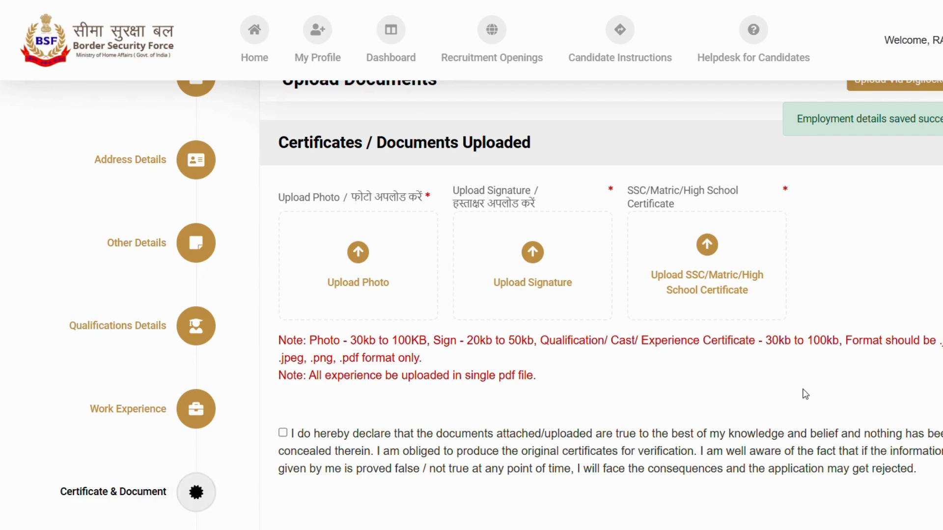
scroll(667, 434, down, 1)
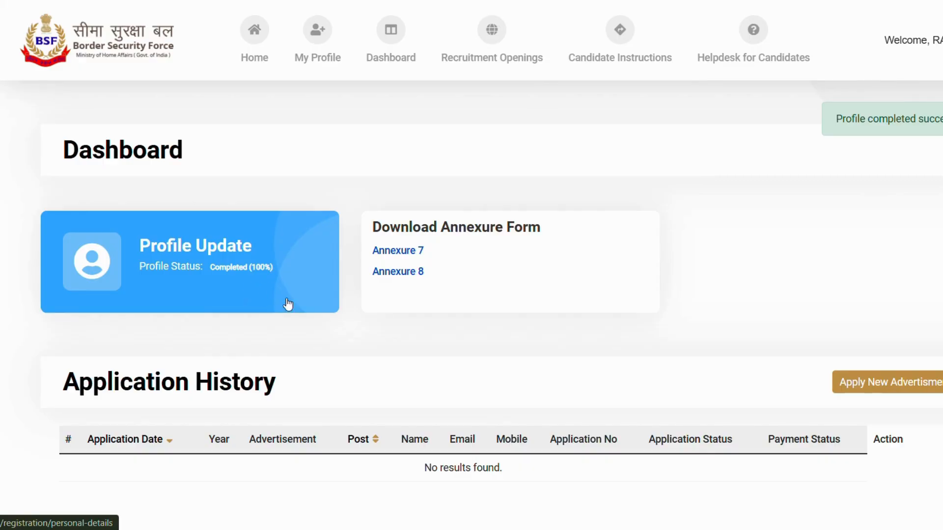
scroll(915, 352, down, 2)
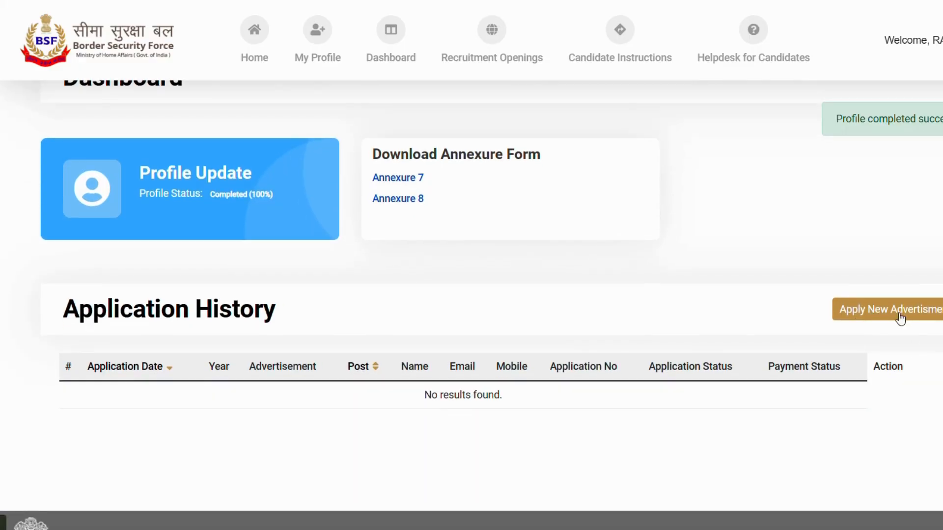
click(921, 313)
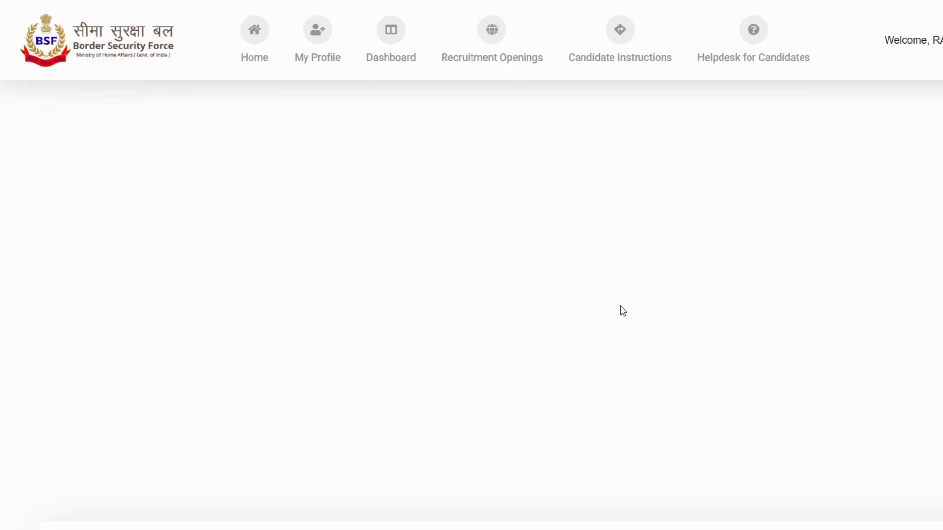
scroll(502, 285, down, 10)
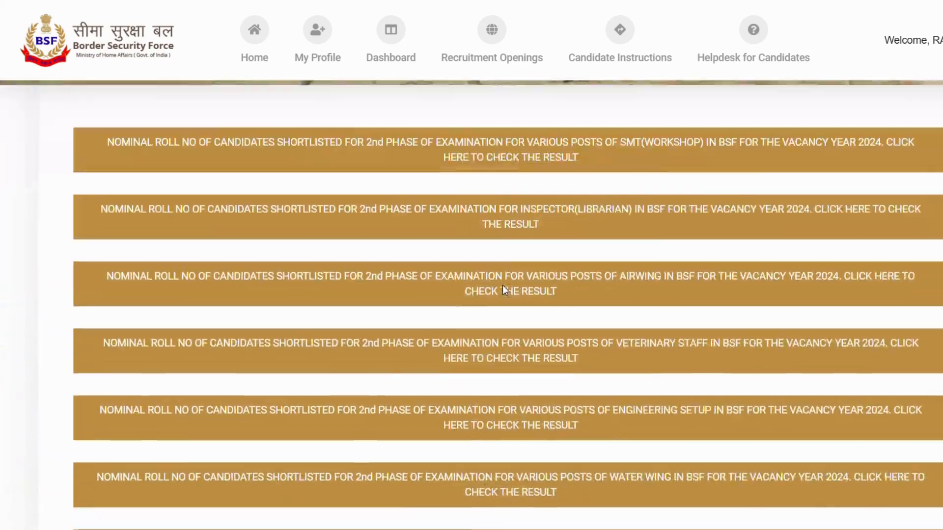
scroll(503, 285, down, 8)
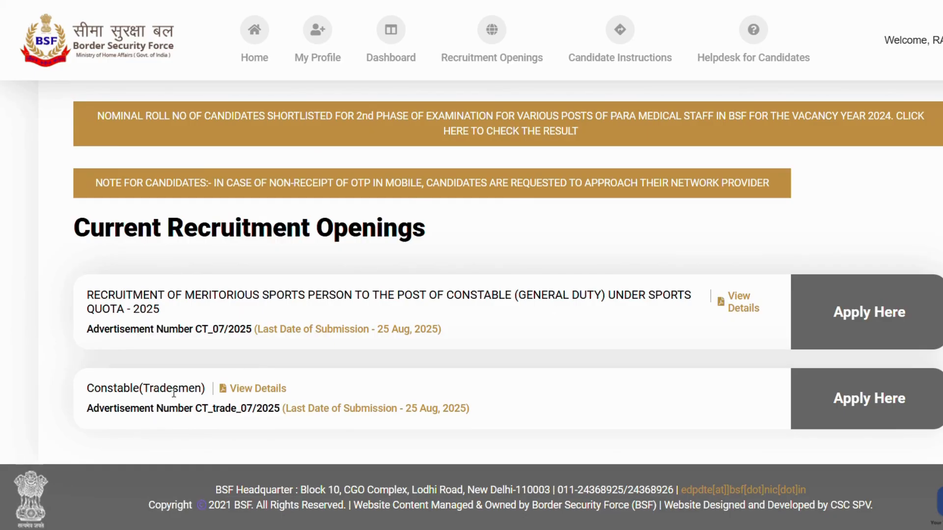
click(879, 403)
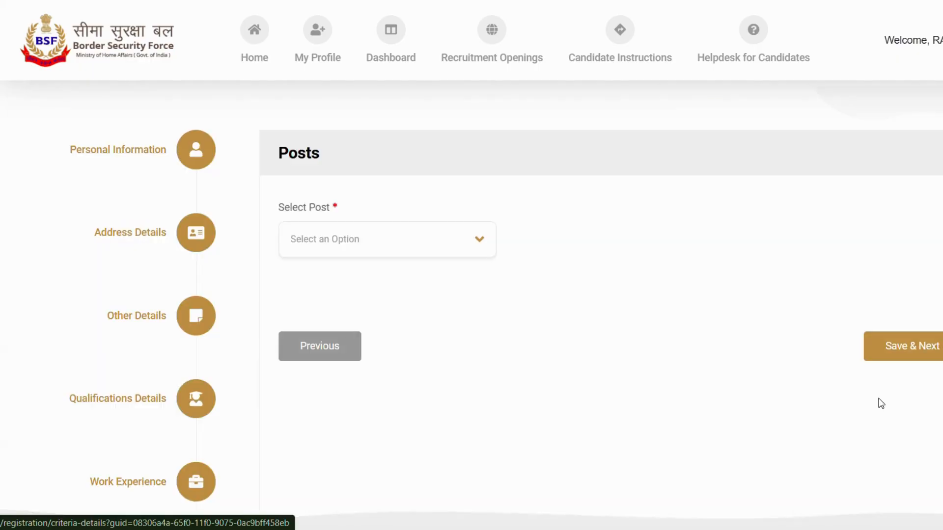
- Look through the available tradesmen posts and select Constable(Washermen) as the post
click(335, 242)
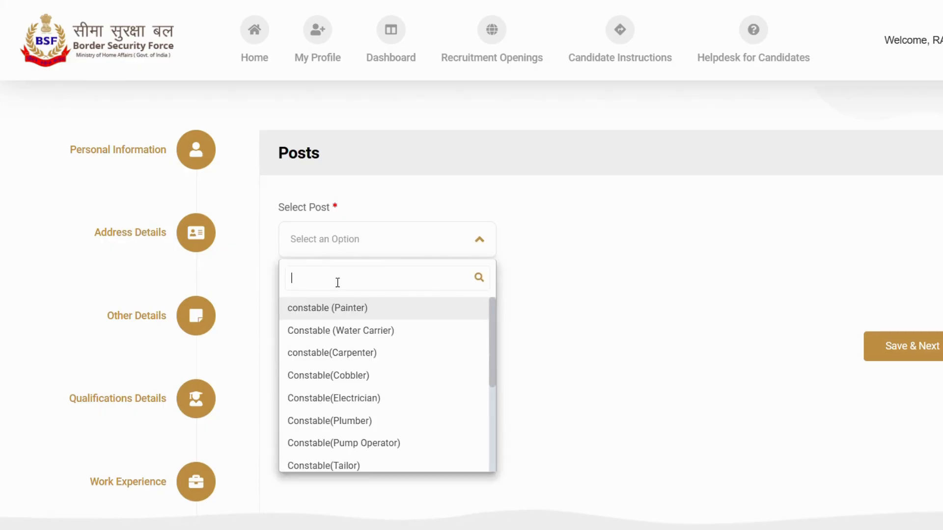
scroll(352, 376, down, 2)
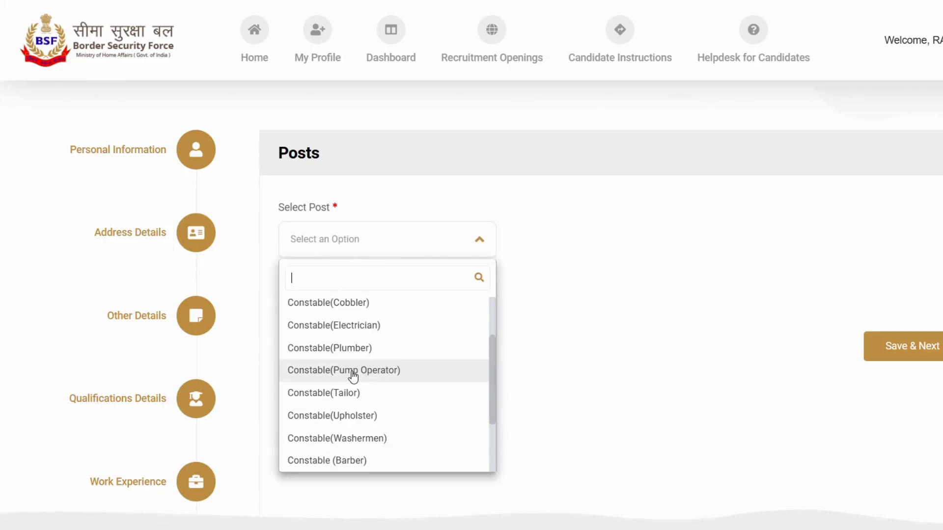
scroll(351, 390, down, 3)
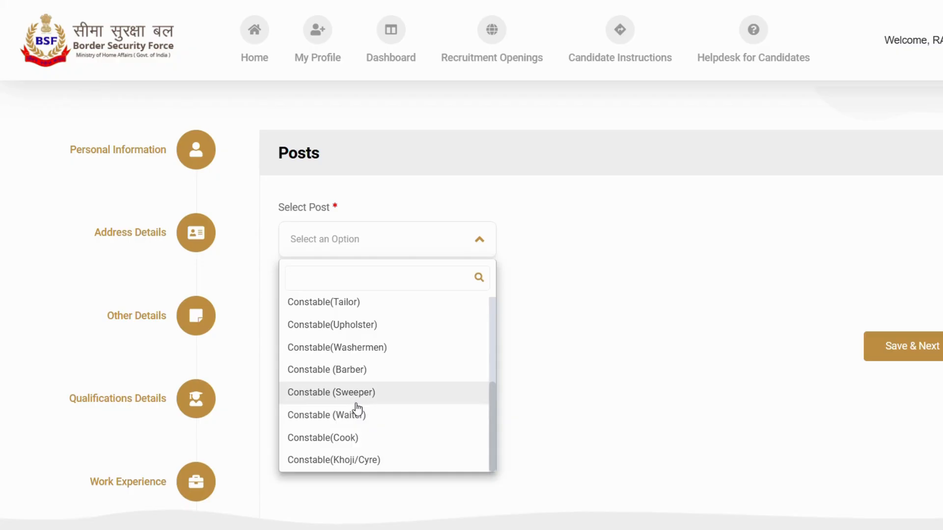
scroll(357, 408, up, 1)
click(375, 425)
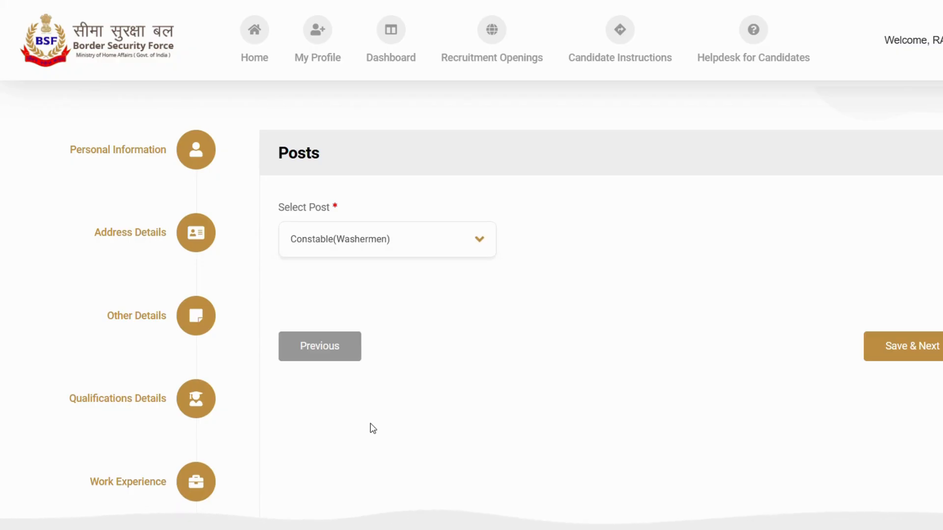
- Answer the Qualification / Experience questions: Yes for matriculation, No for trade proficiency and Yes for qualifying the trade test
scroll(499, 393, down, 1)
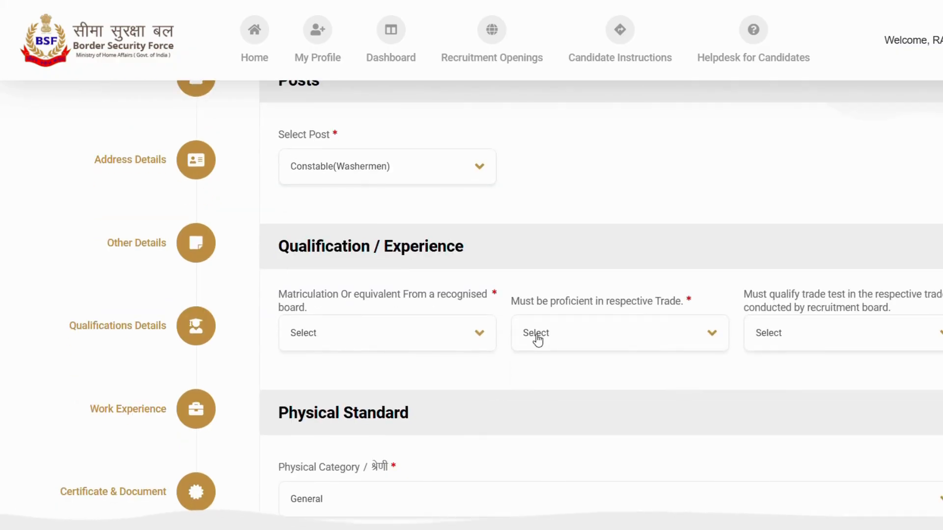
click(450, 341)
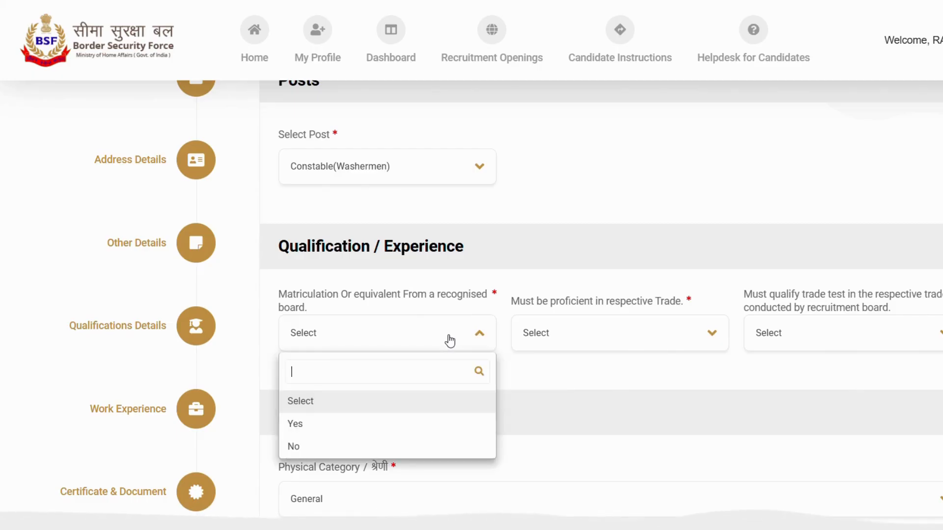
click(370, 423)
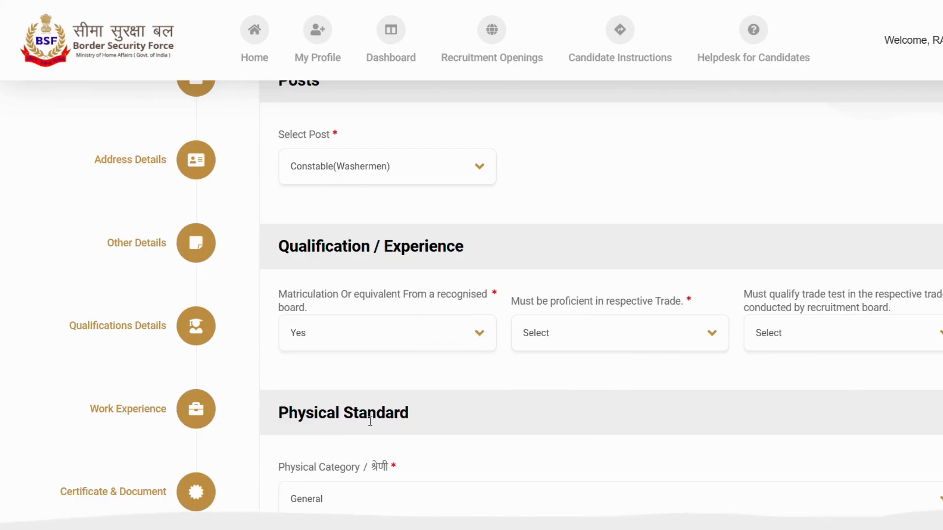
click(581, 350)
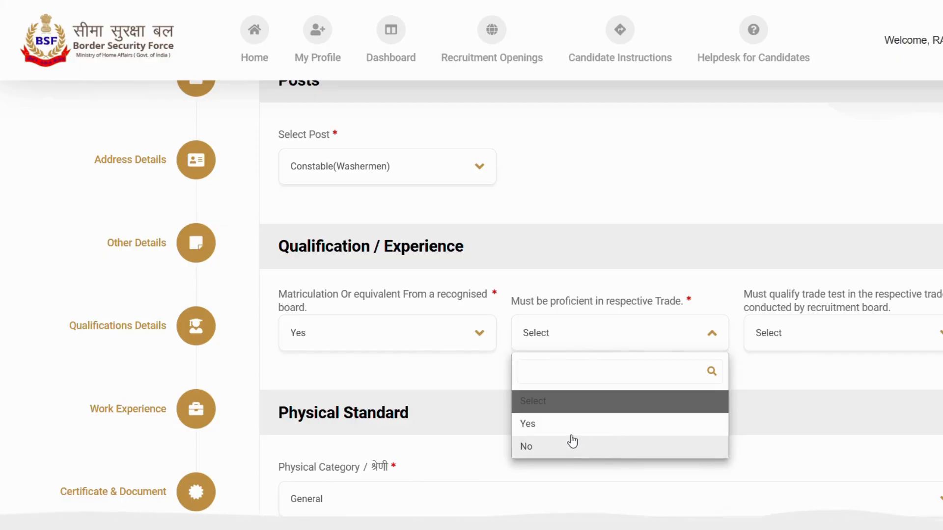
click(544, 447)
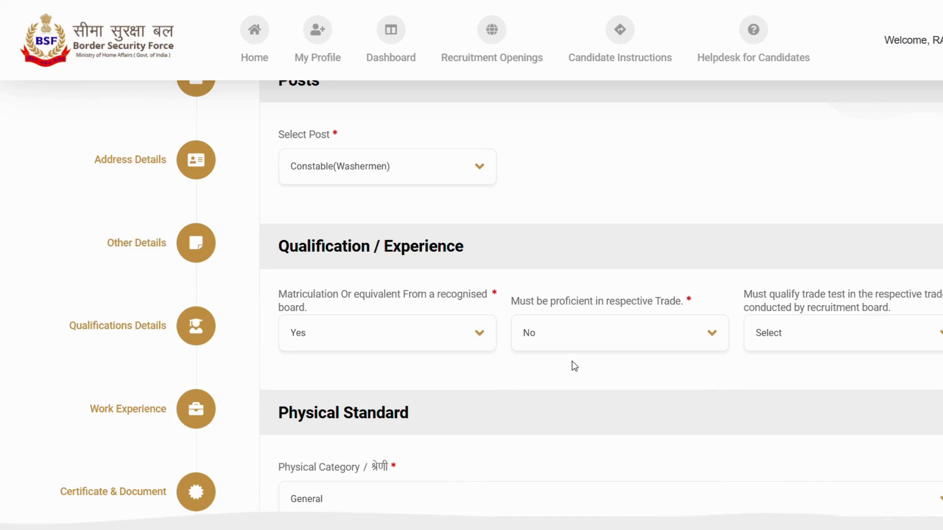
click(799, 340)
click(775, 429)
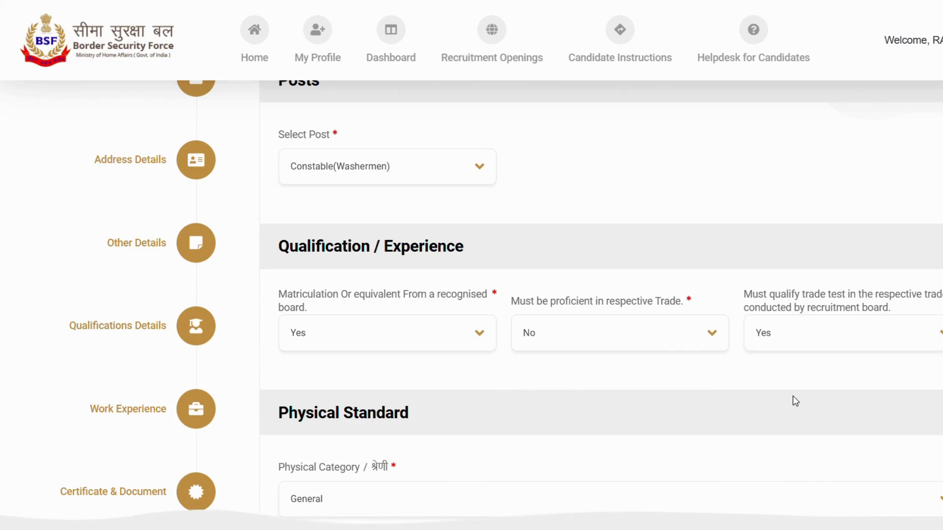
- Look over the Physical Category options under Physical Standard and choose General
scroll(732, 398, down, 2)
scroll(715, 399, down, 2)
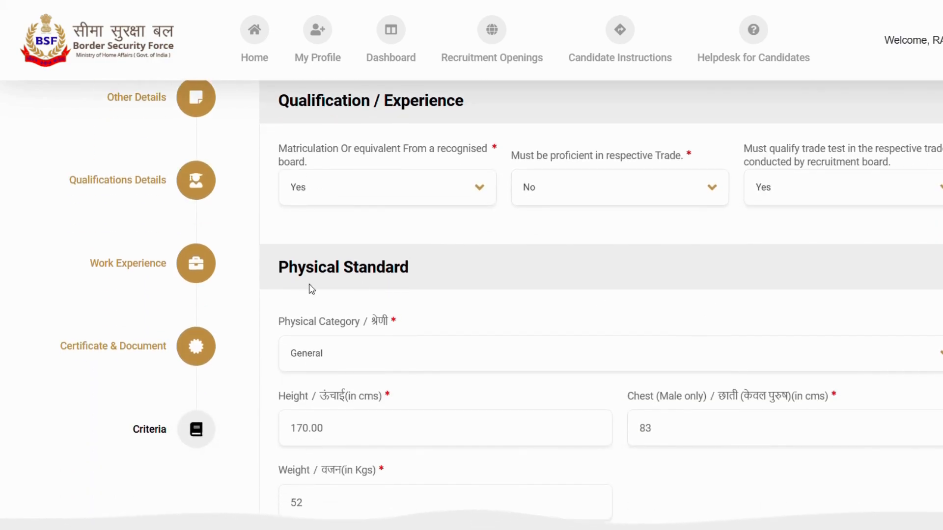
scroll(482, 294, down, 2)
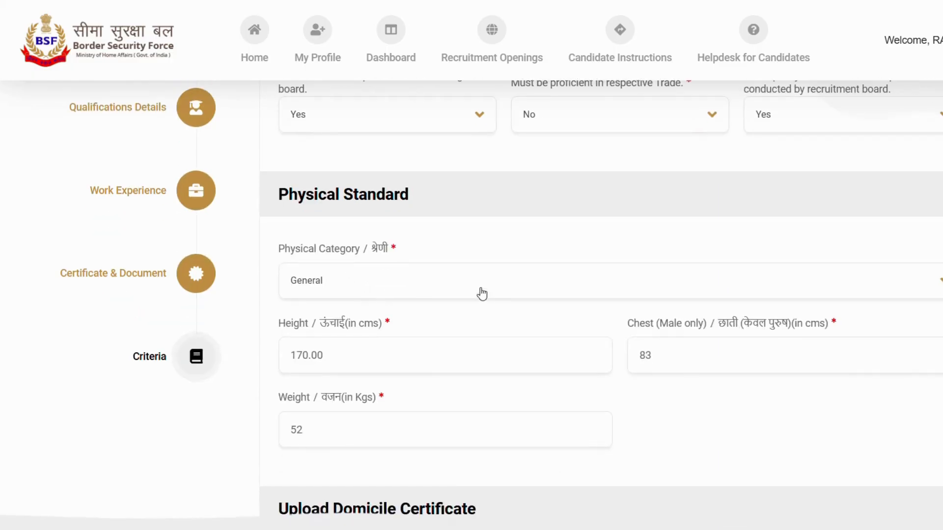
click(390, 291)
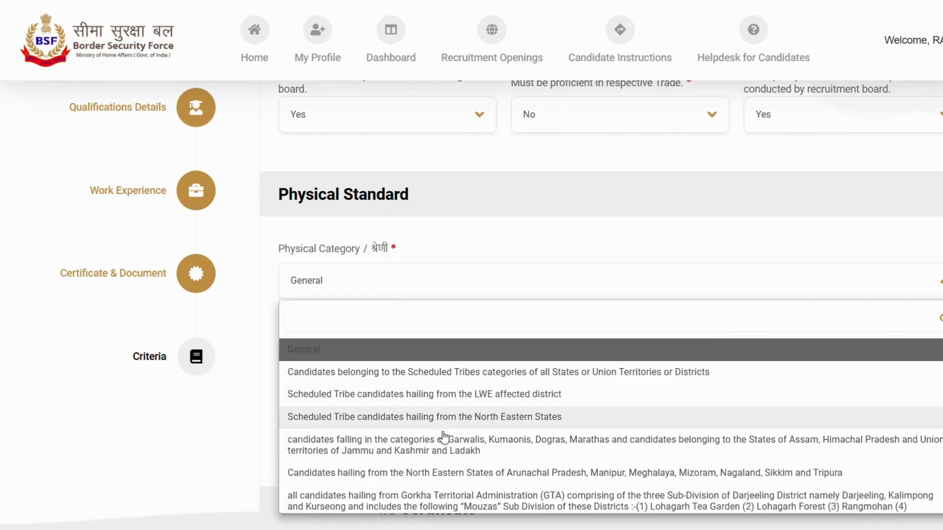
scroll(491, 425, down, 1)
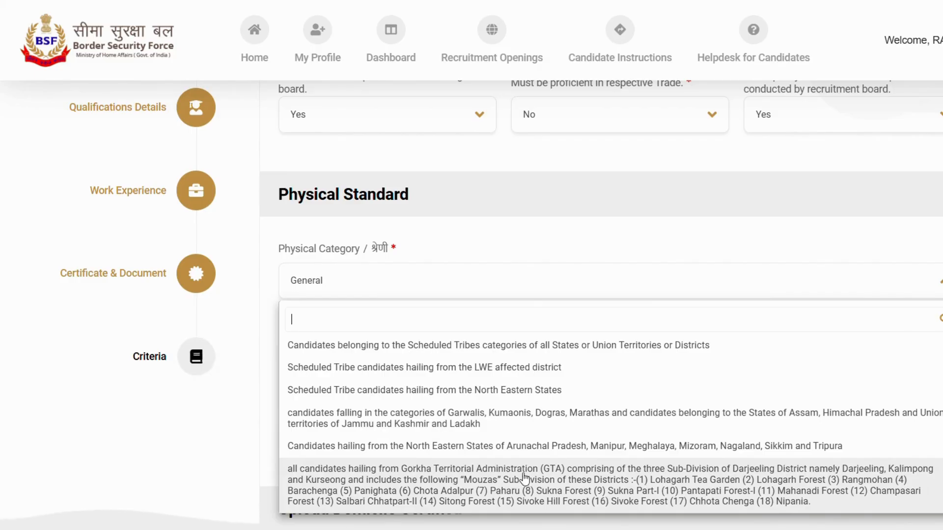
scroll(523, 459, up, 1)
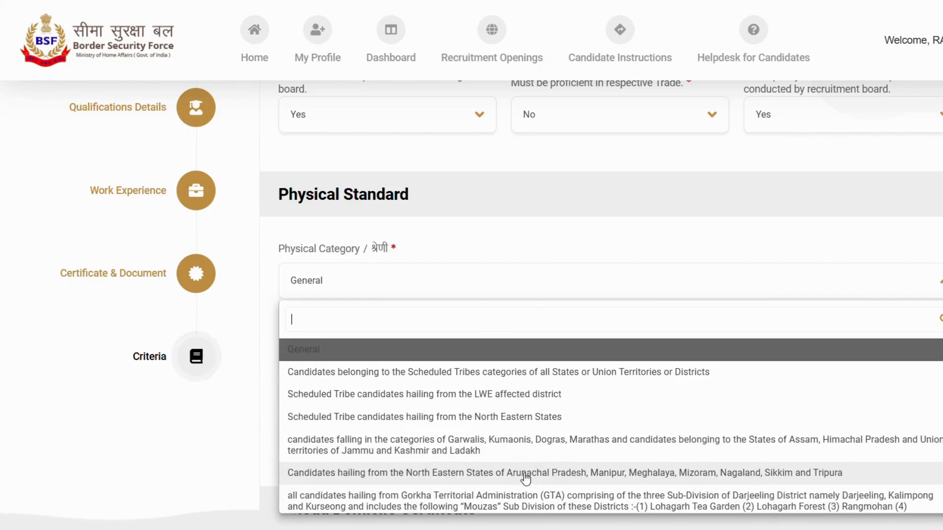
click(326, 350)
- Check the physical measurements, upload the trade qualification and domicile certificates, and save the Criteria section
scroll(501, 286, down, 1)
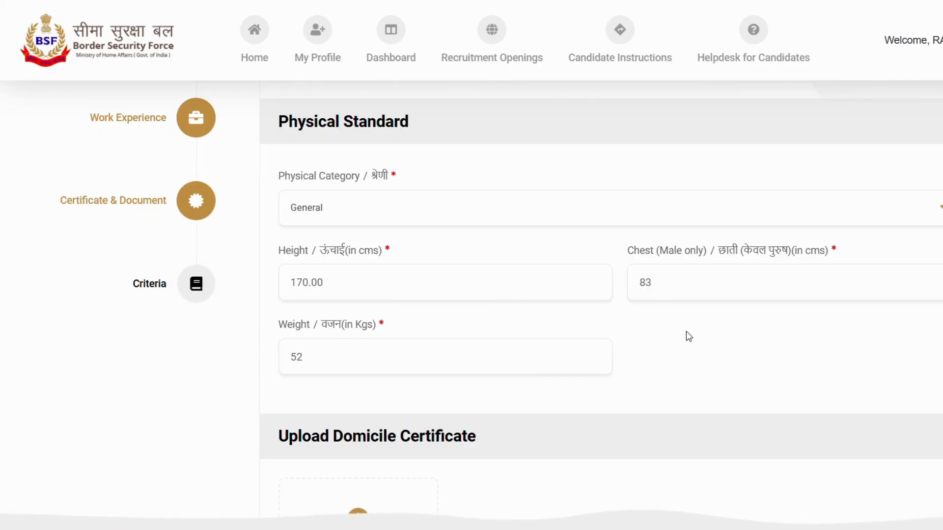
scroll(406, 290, down, 1)
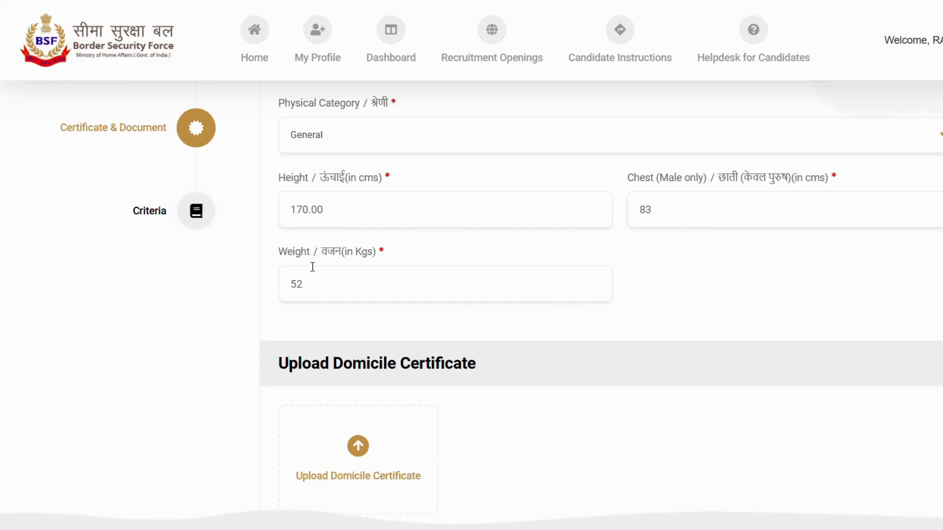
scroll(369, 305, down, 2)
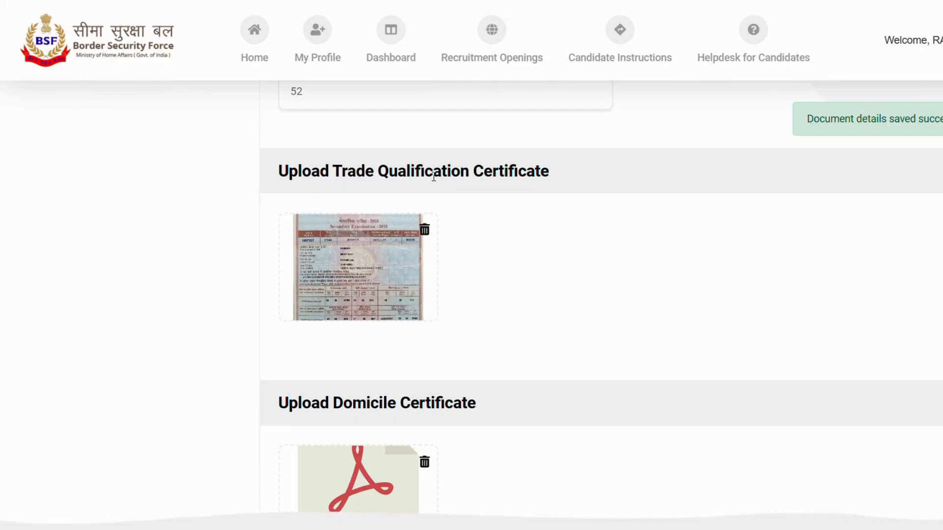
scroll(569, 231, down, 3)
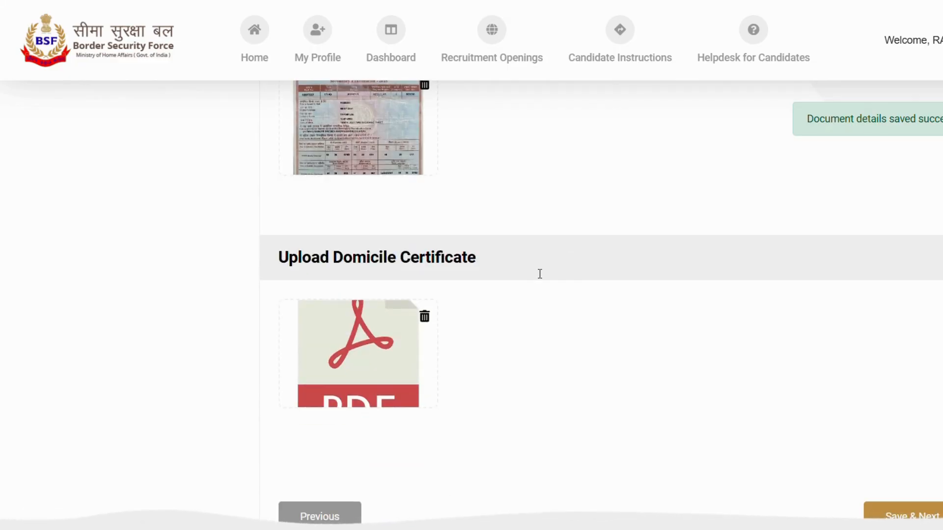
scroll(604, 288, down, 3)
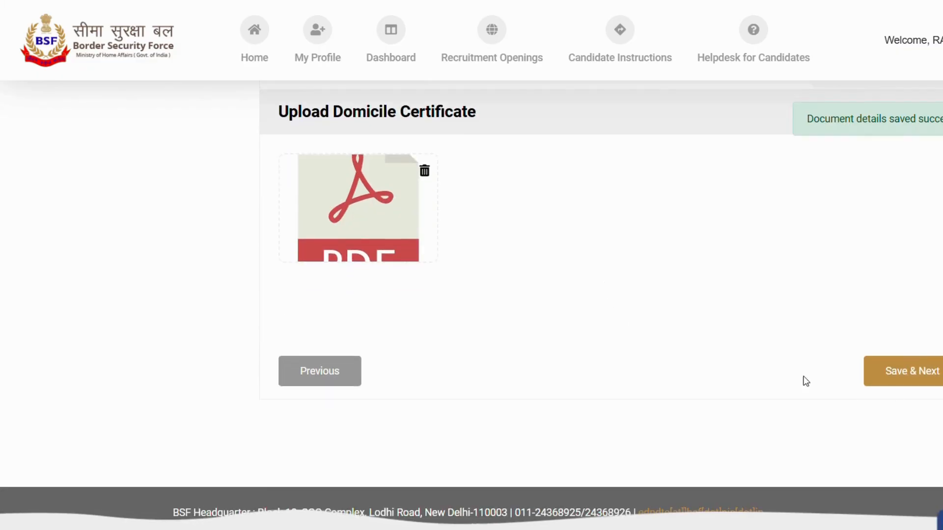
click(911, 376)
- Review the uploaded documents in the application preview and enter JODHPUR as the place under Centre Preference
scroll(677, 366, down, 10)
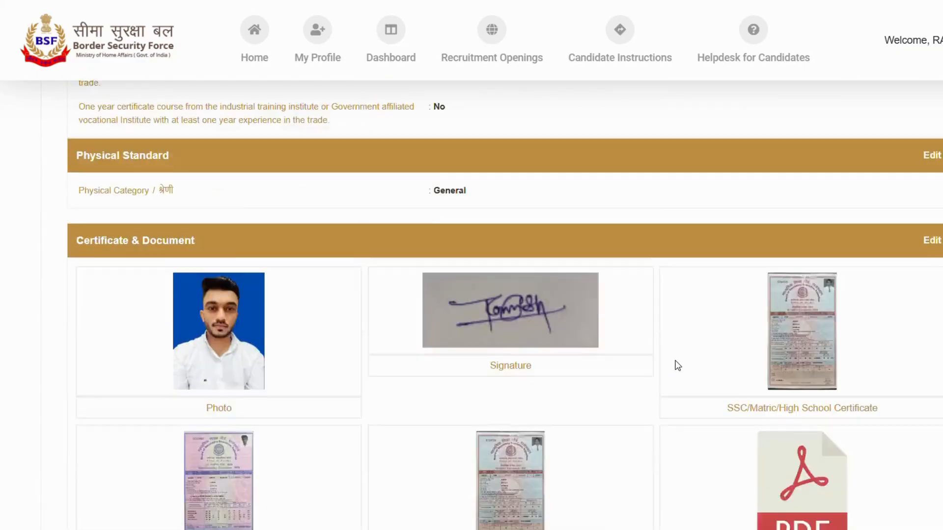
scroll(677, 366, down, 5)
scroll(677, 364, down, 1)
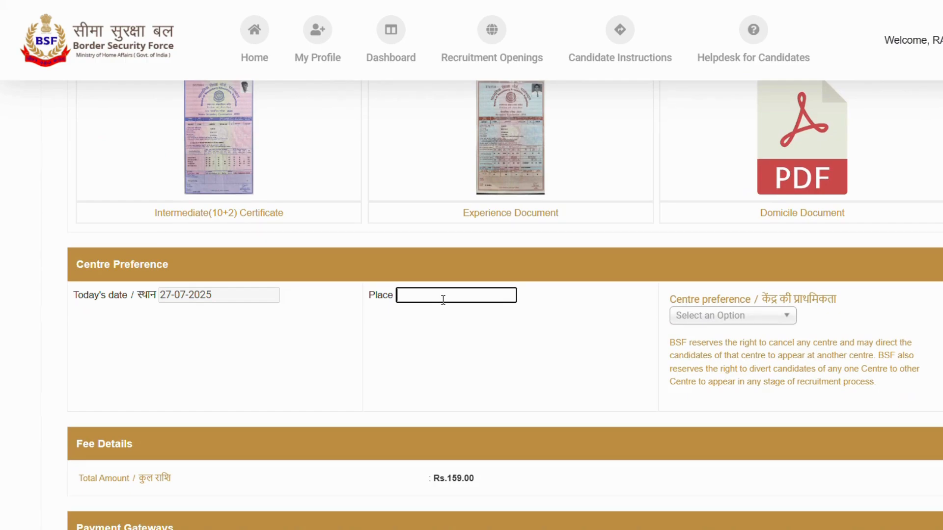
text(JODHPUR)
click(445, 319)
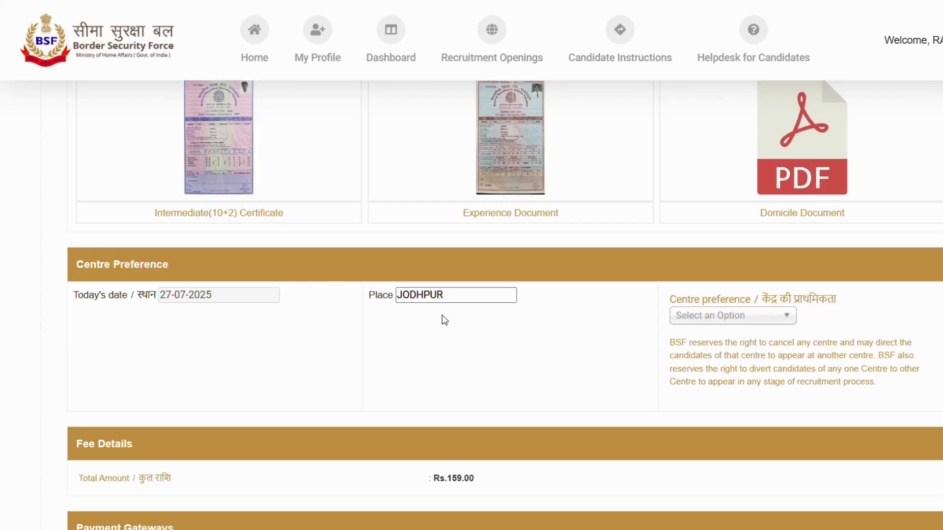
- Look through the available examination centres and select Jodhpur as the centre preference
click(754, 320)
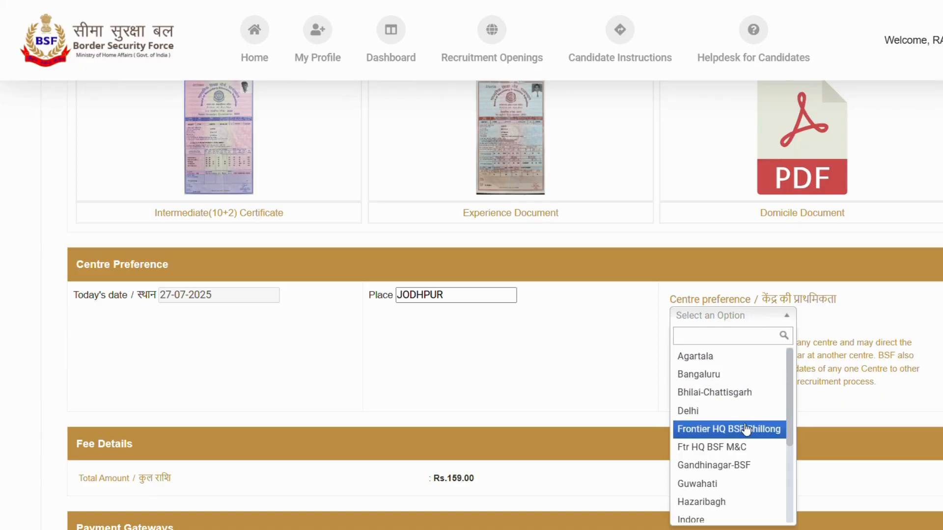
click(511, 342)
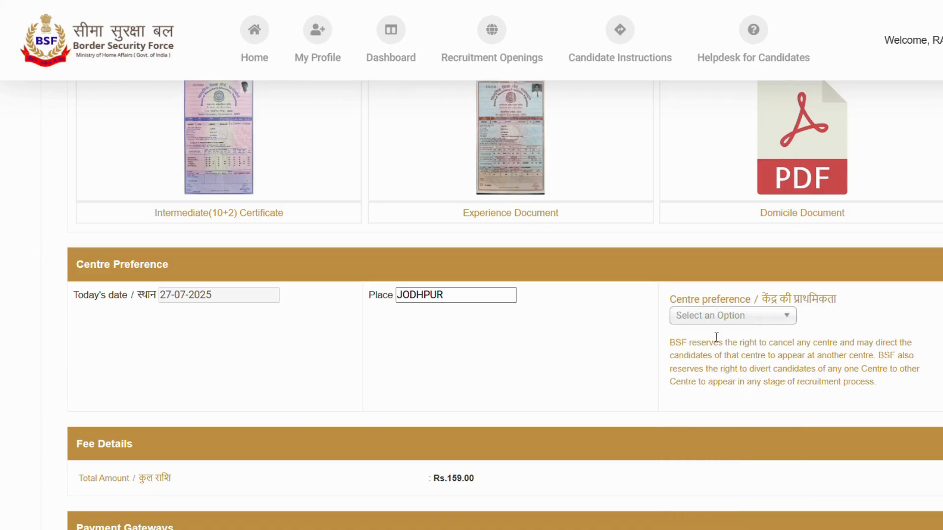
click(726, 320)
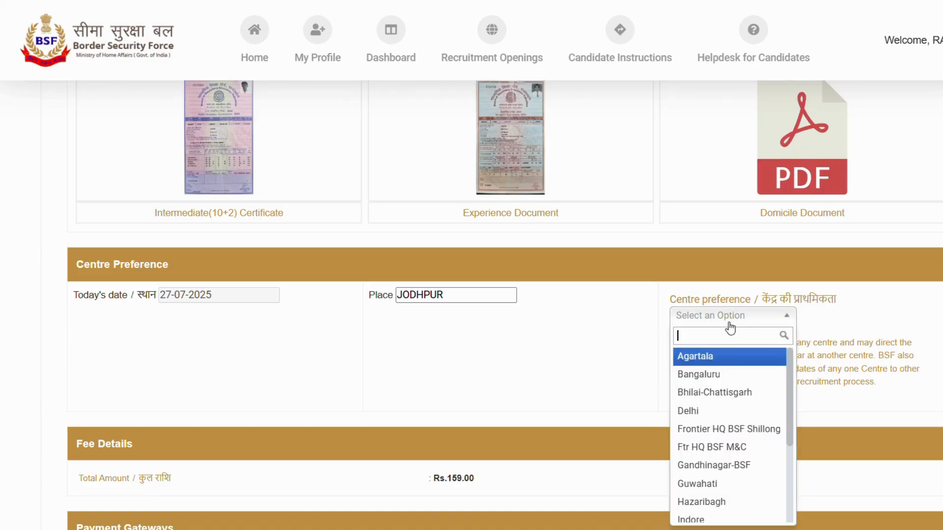
scroll(728, 441, down, 3)
click(721, 442)
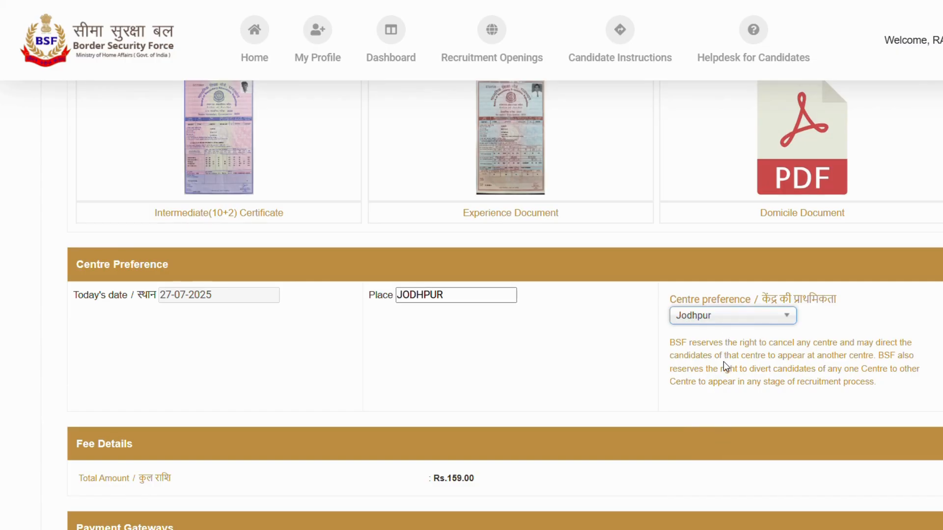
scroll(723, 367, down, 2)
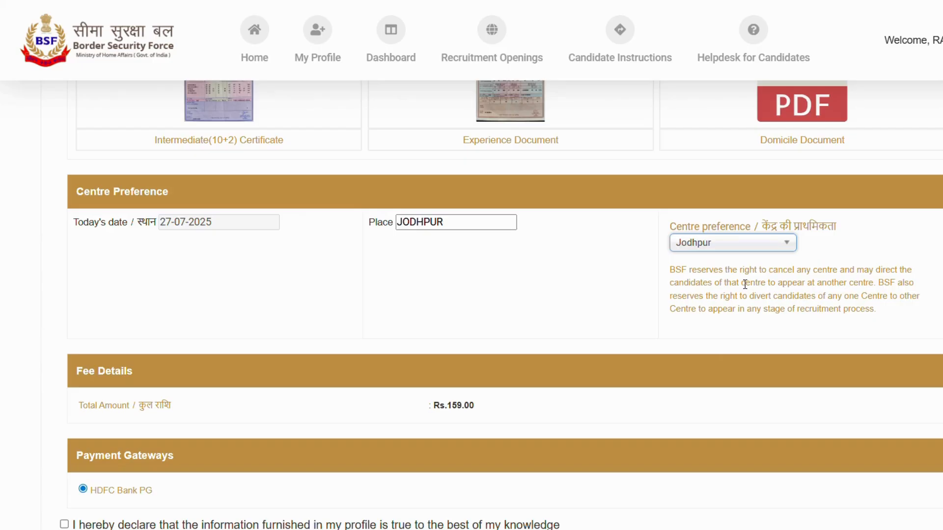
- Accept the declaration that the profile information is true and agree to the full declaration to proceed to the fee payment
scroll(744, 285, down, 3)
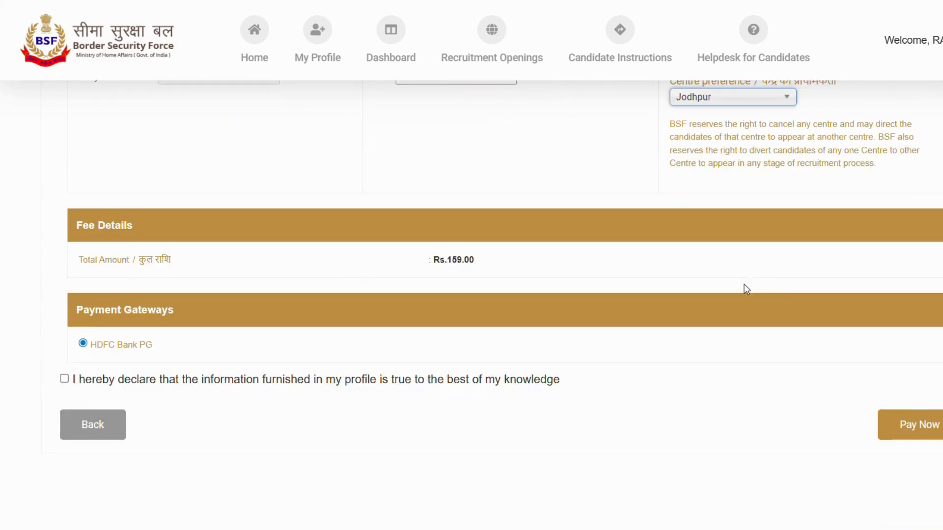
click(64, 379)
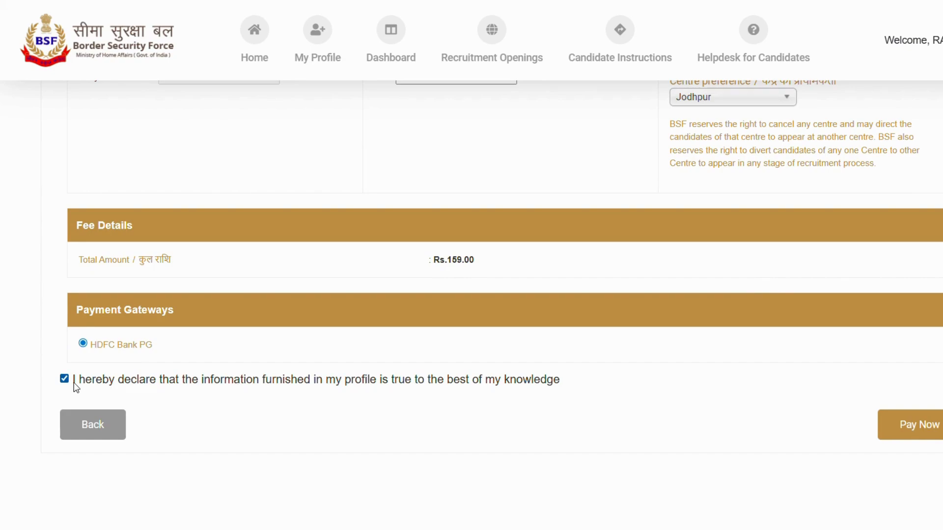
click(918, 432)
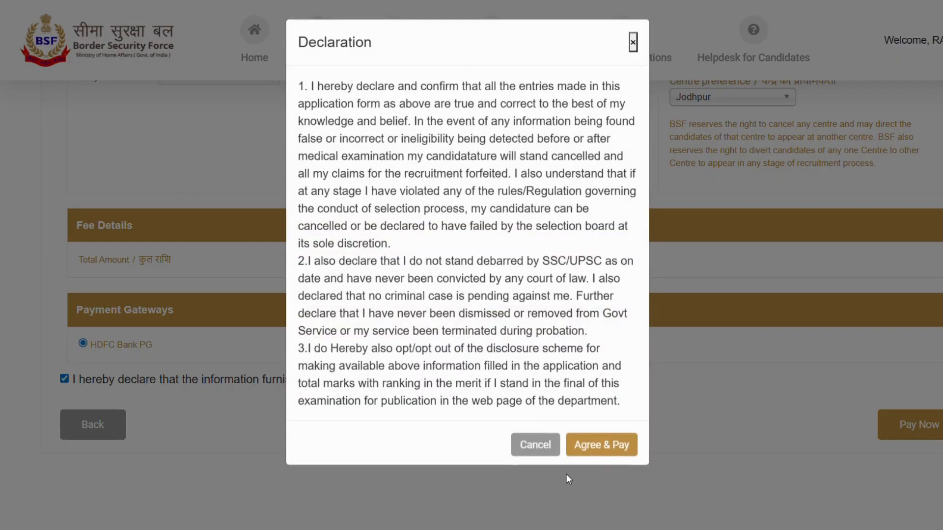
click(606, 449)
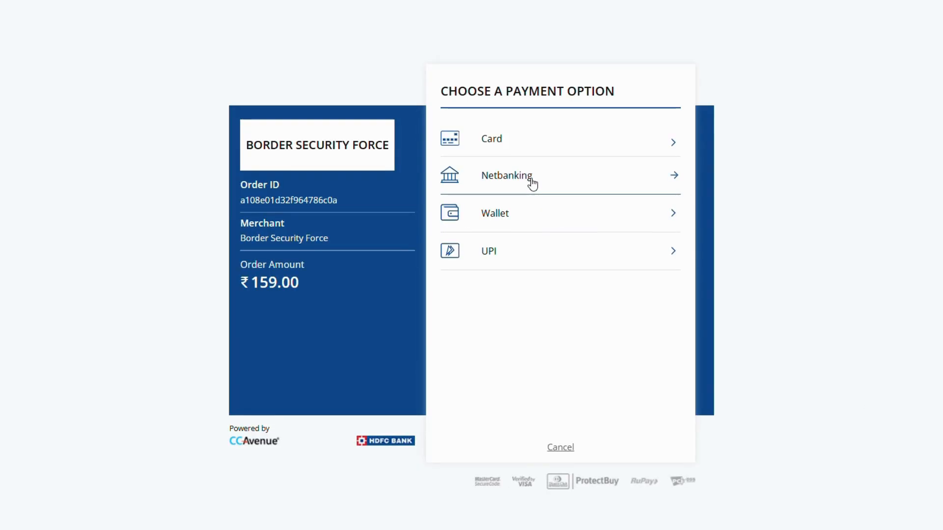
- Examine the Card payment form and the Netbanking option with its list of other banks, and return to the payment options
click(524, 150)
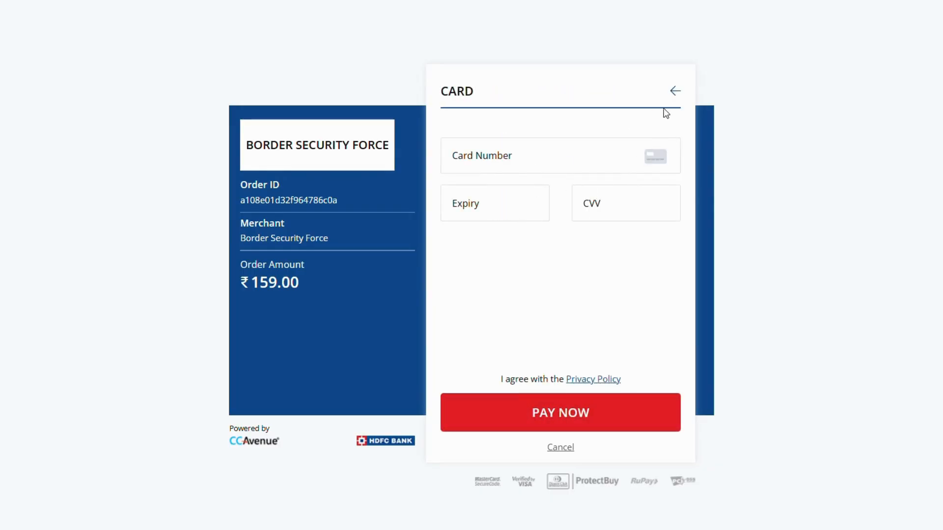
click(675, 92)
click(524, 189)
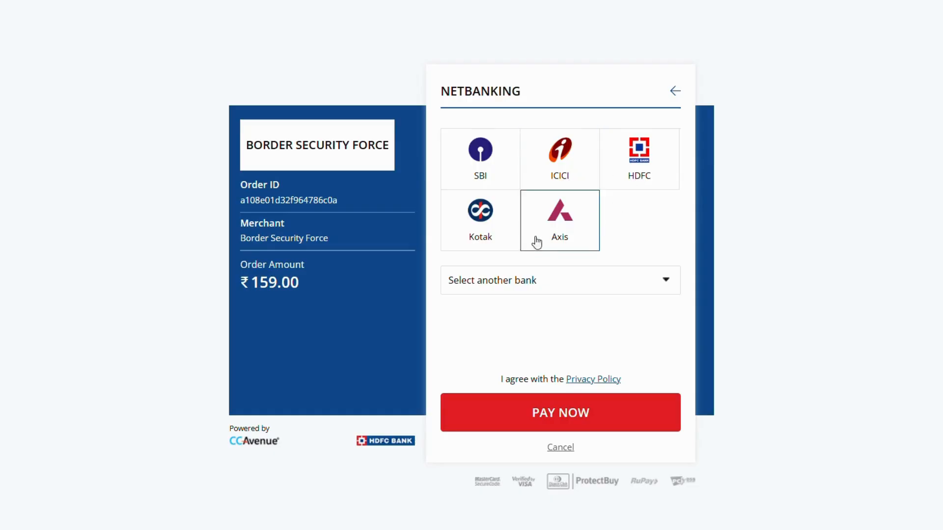
click(559, 292)
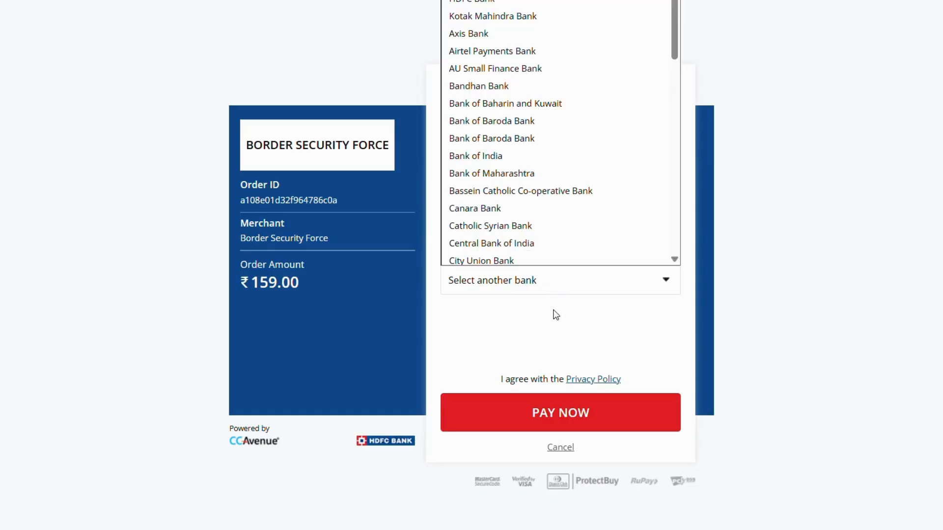
scroll(540, 240, down, 10)
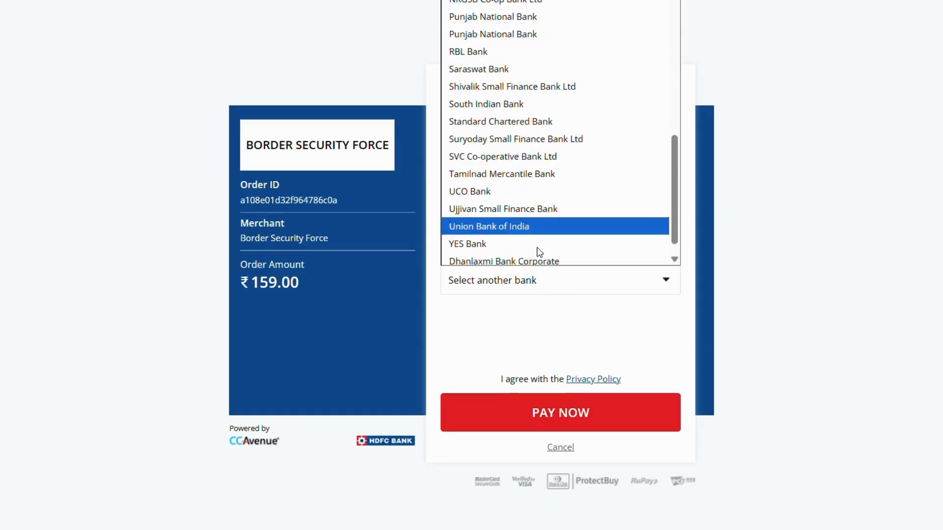
click(514, 326)
click(673, 91)
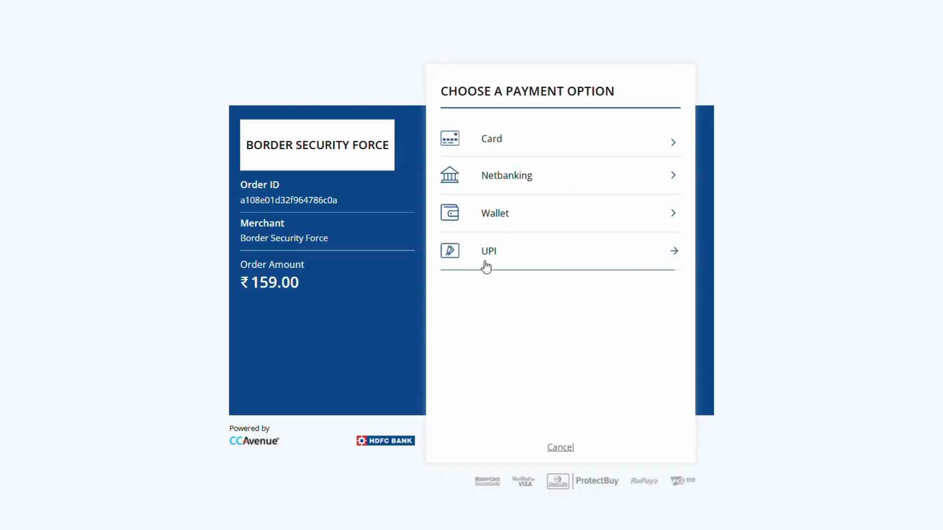